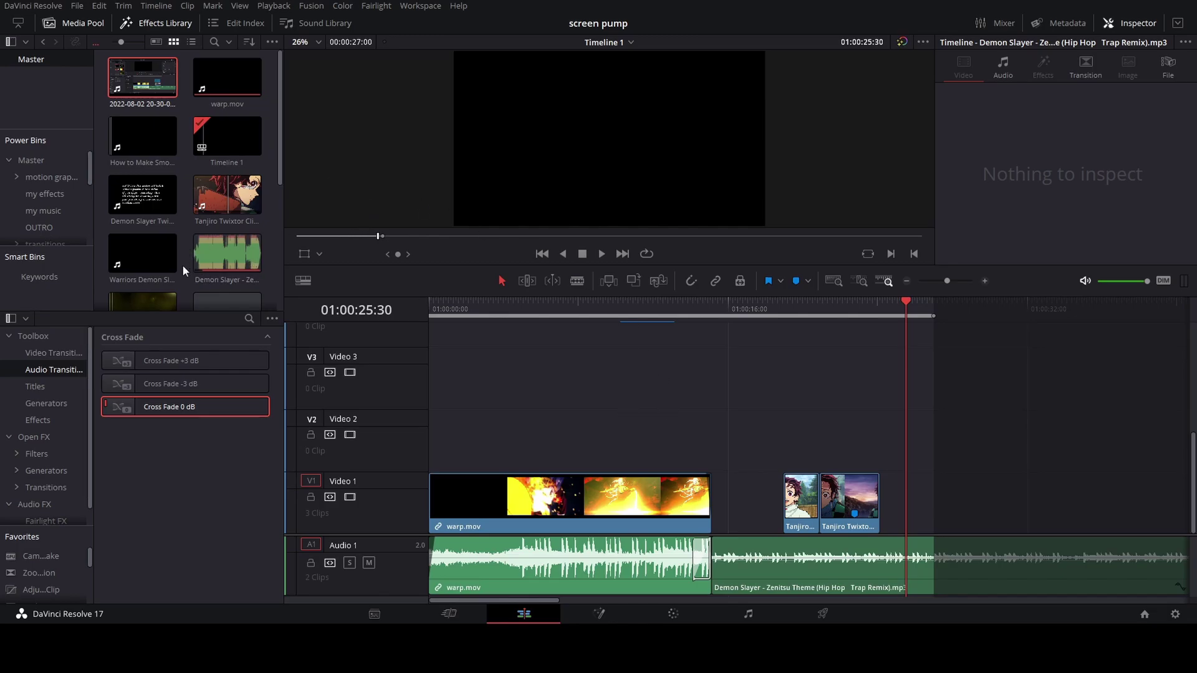
# Drop an Adjustment Clip from Effects onto Video 2 over the Tanjiro clips and open it in Fusion
pyautogui.click(57, 194)
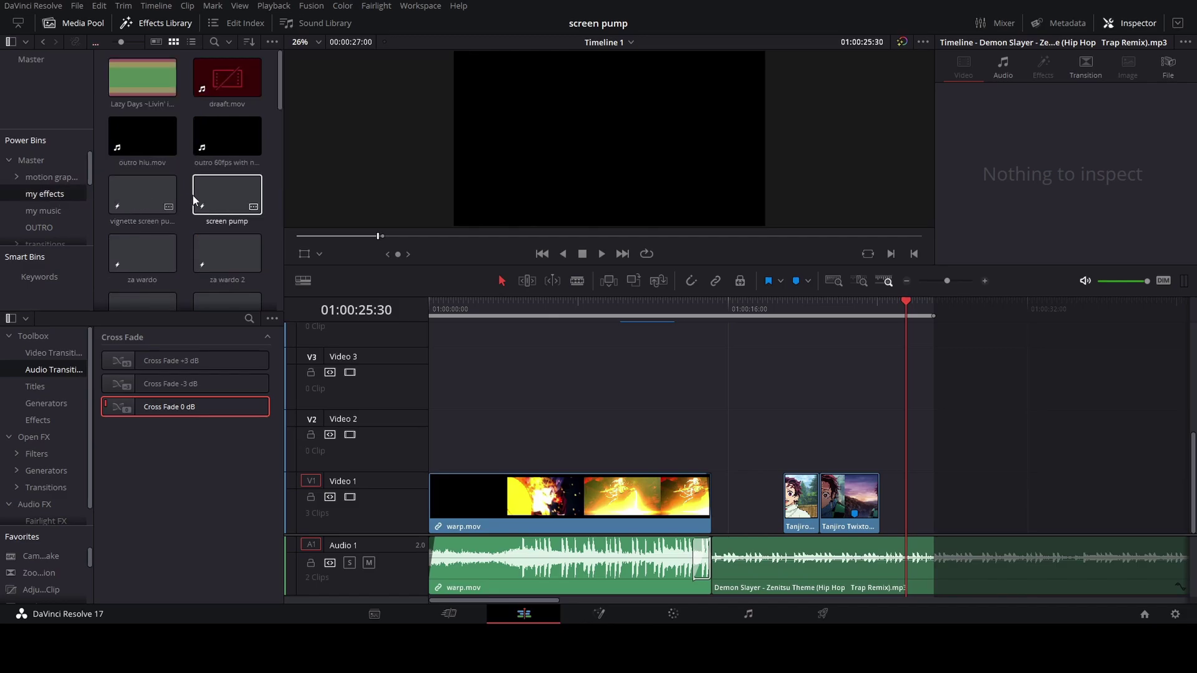
pyautogui.scroll(-5, 192, 208)
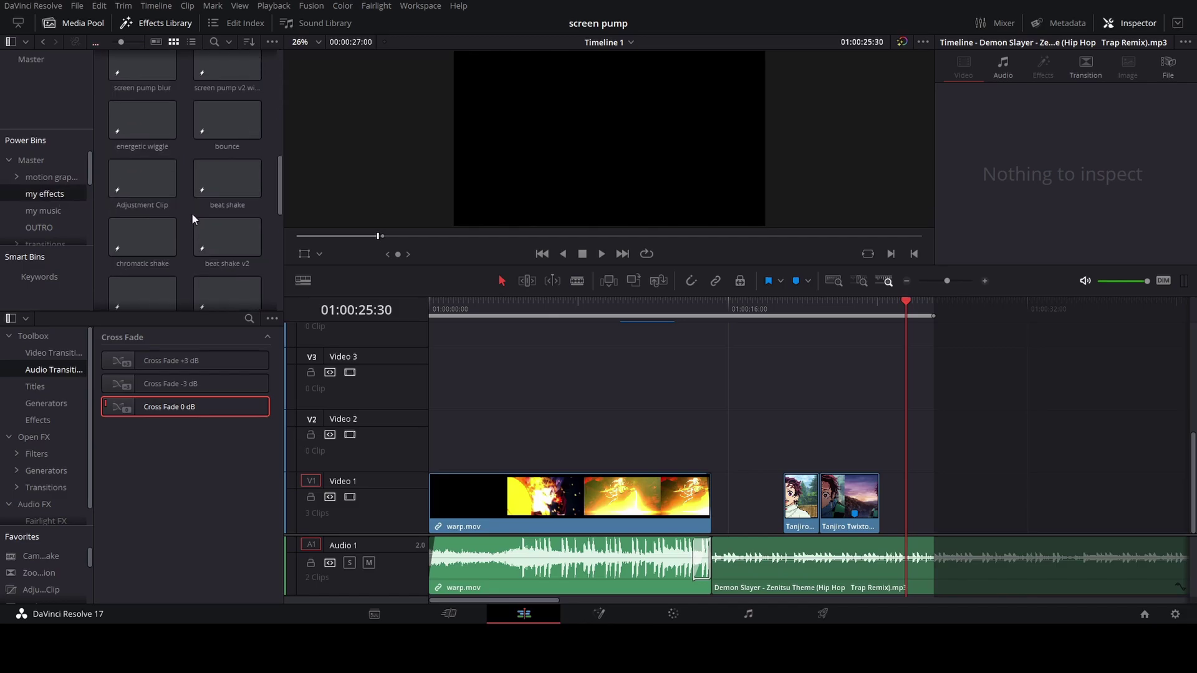
pyautogui.moveTo(163, 189); pyautogui.dragTo(784, 448)
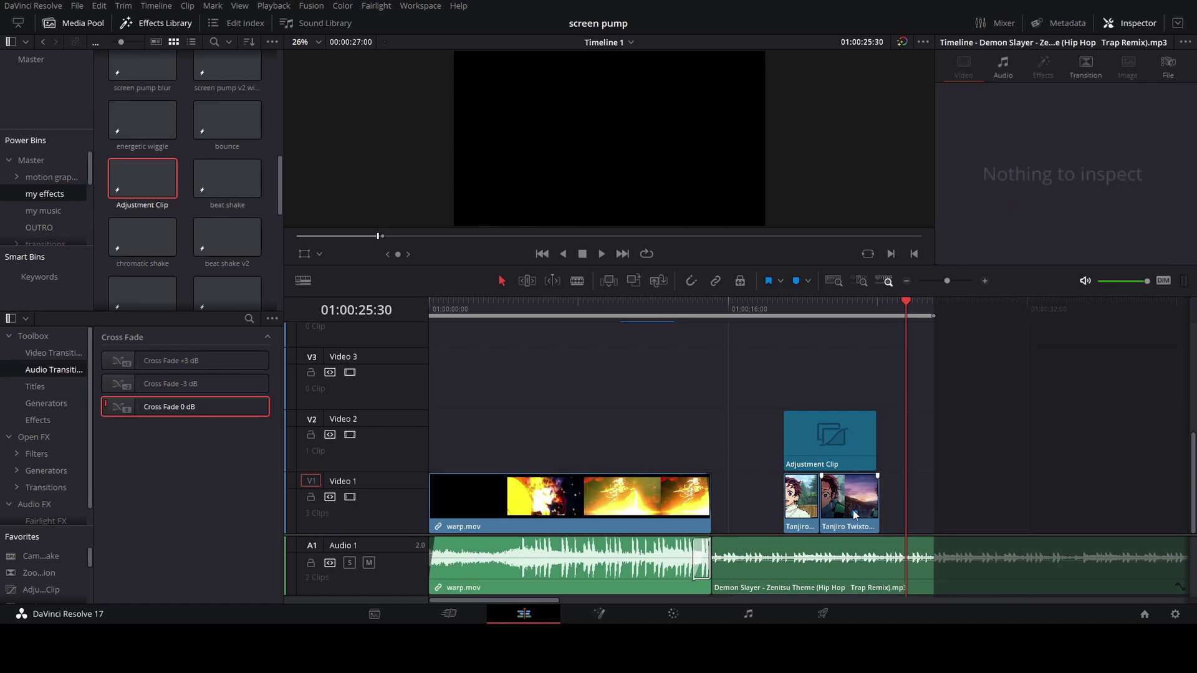
pyautogui.click(822, 454)
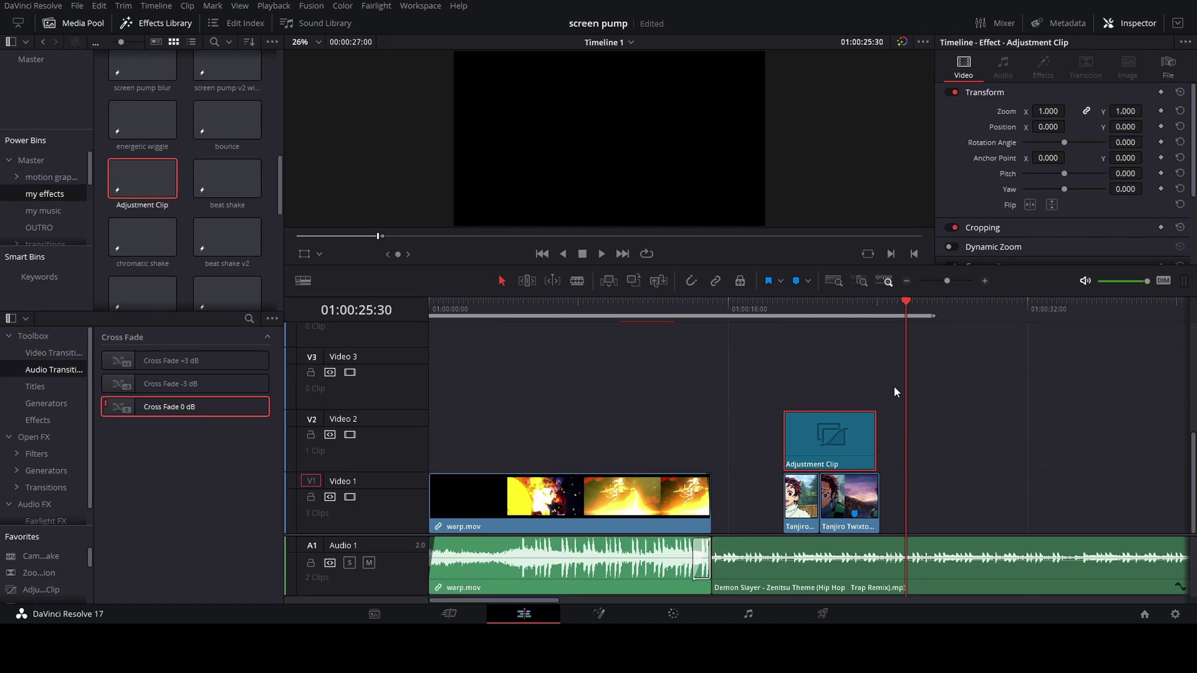
pyautogui.hotkey('shift', '5')
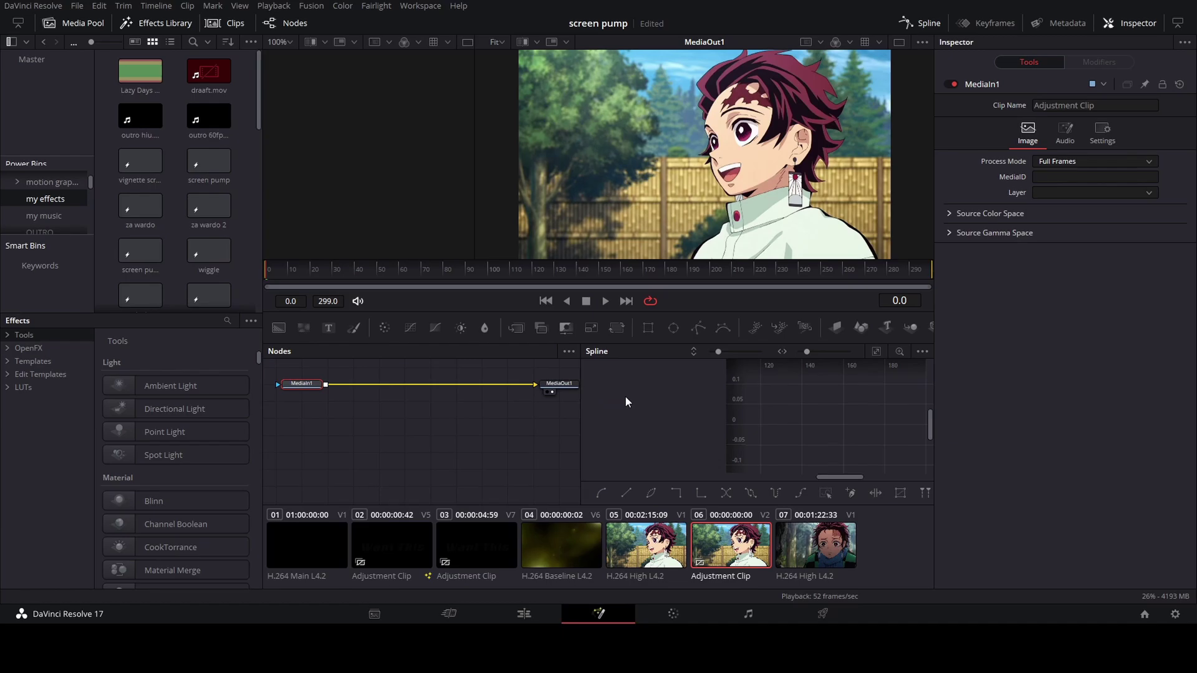
# Add Displace1 and Displace2 after MediaIn1, space them apart in the node graph, and locate the cut
pyautogui.hotkey('ctrl', 'v')
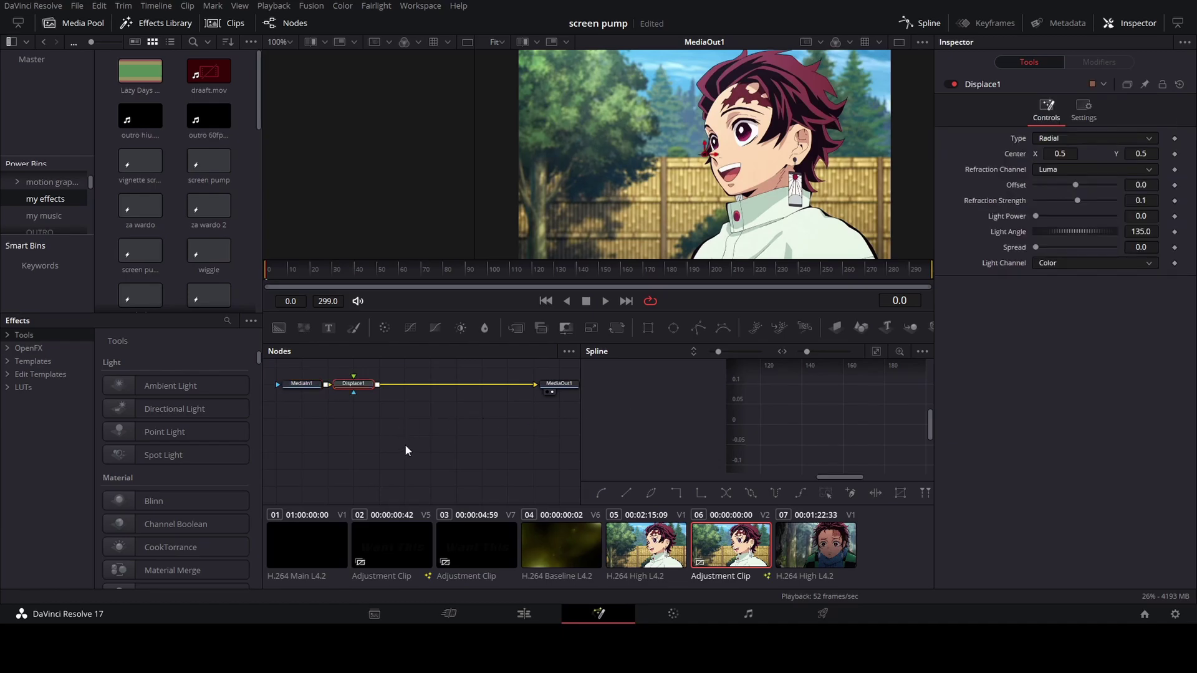
pyautogui.hotkey('ctrl', 'v')
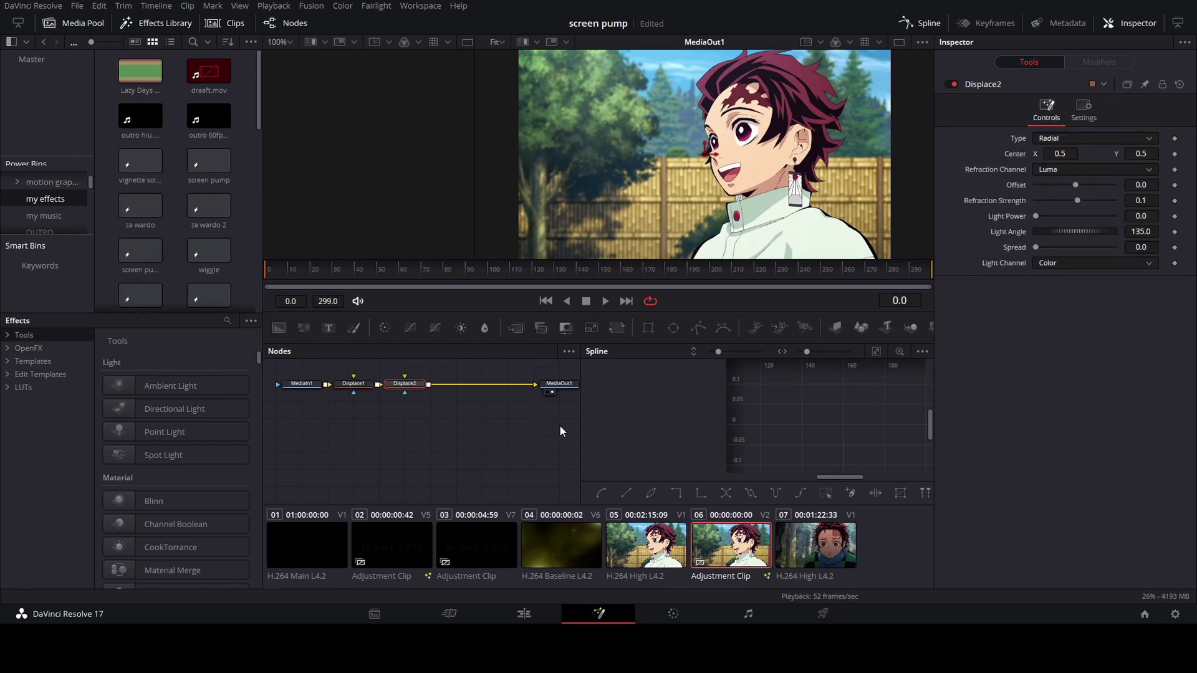
pyautogui.moveTo(406, 388); pyautogui.dragTo(458, 387)
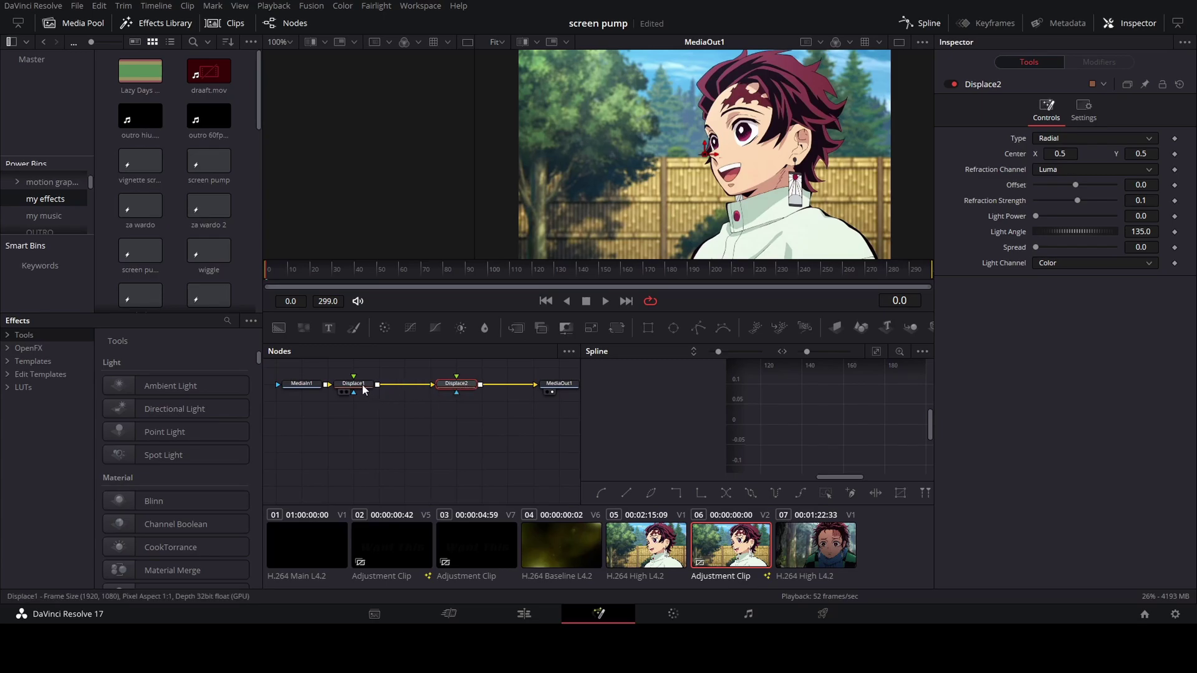
pyautogui.moveTo(361, 384); pyautogui.dragTo(399, 393)
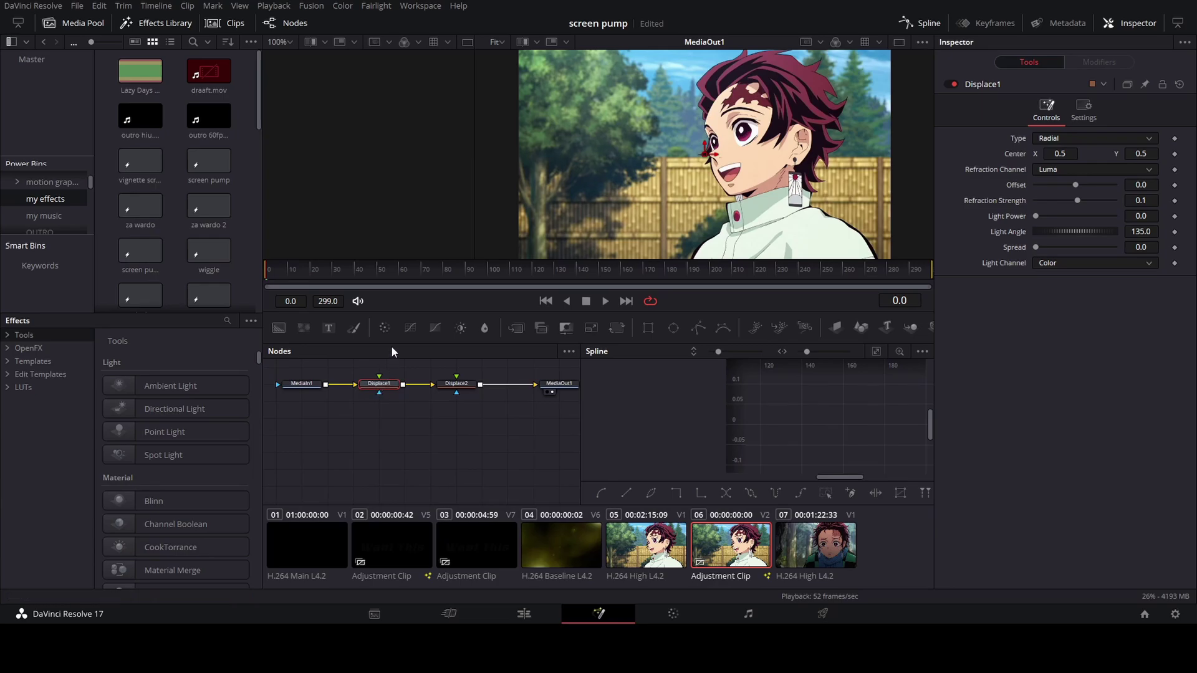
pyautogui.moveTo(569, 276); pyautogui.dragTo(524, 278)
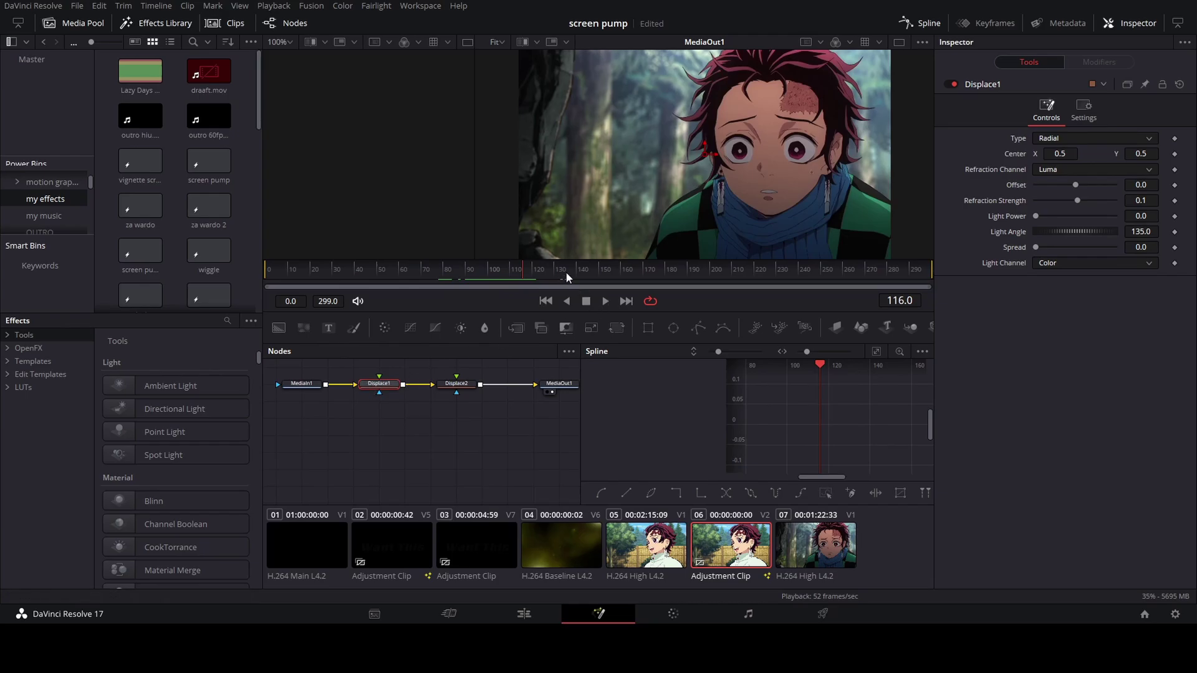
# Set Displace1 to X Y type and keyframe its X Refraction at frames 115, 116 and 80
pyautogui.click(522, 274)
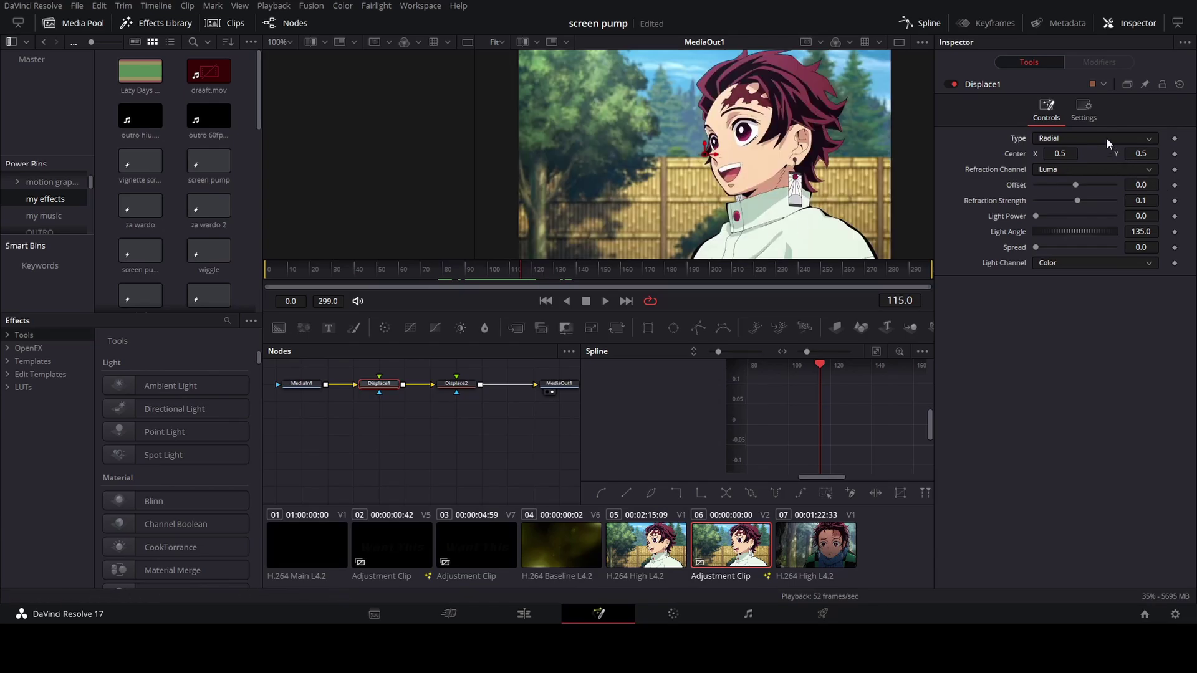
pyautogui.click(1049, 168)
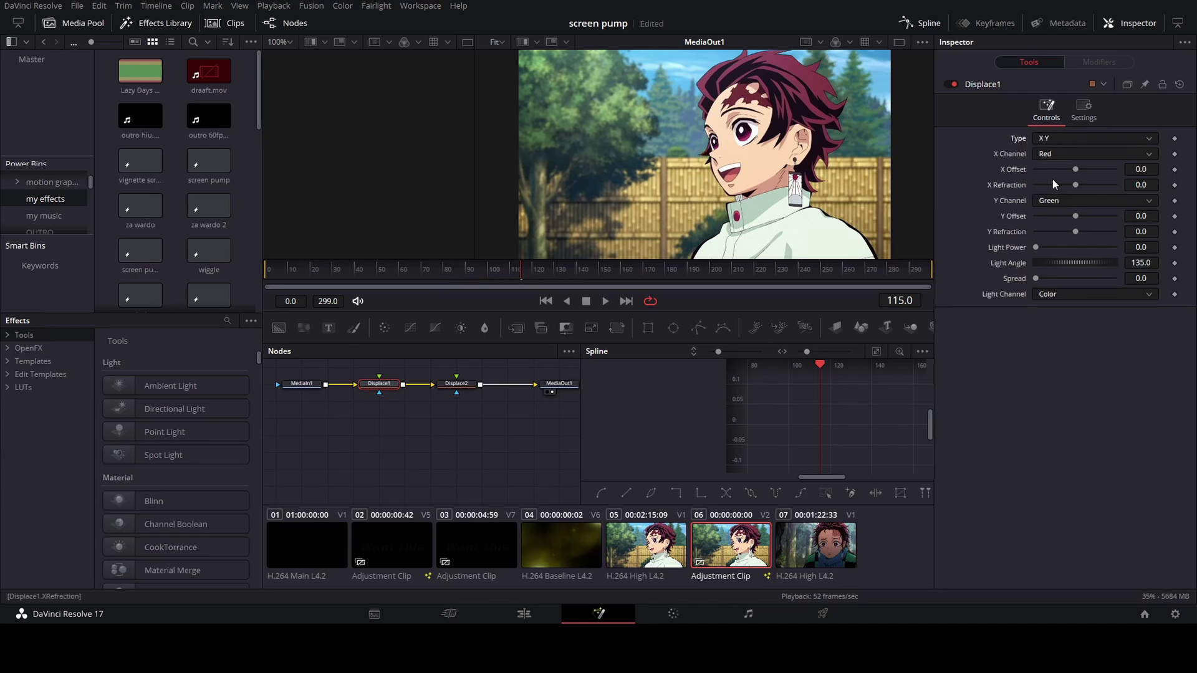
pyautogui.click(1175, 185)
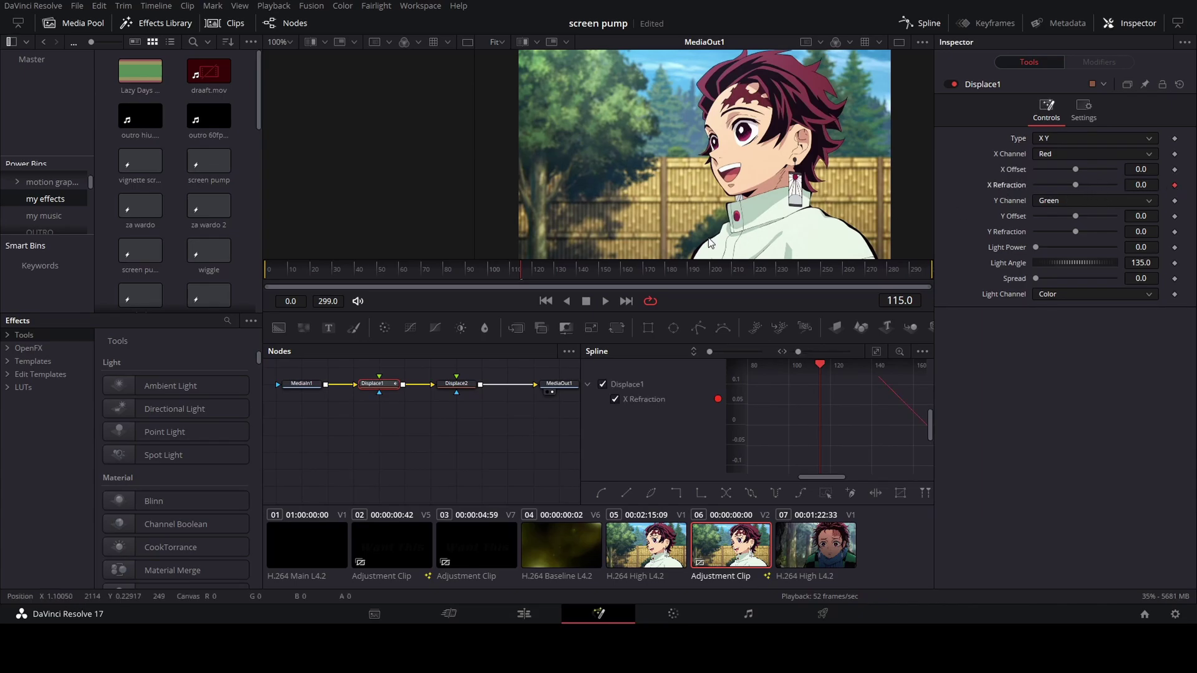
pyautogui.click(529, 274)
pyautogui.moveTo(528, 274); pyautogui.dragTo(524, 275)
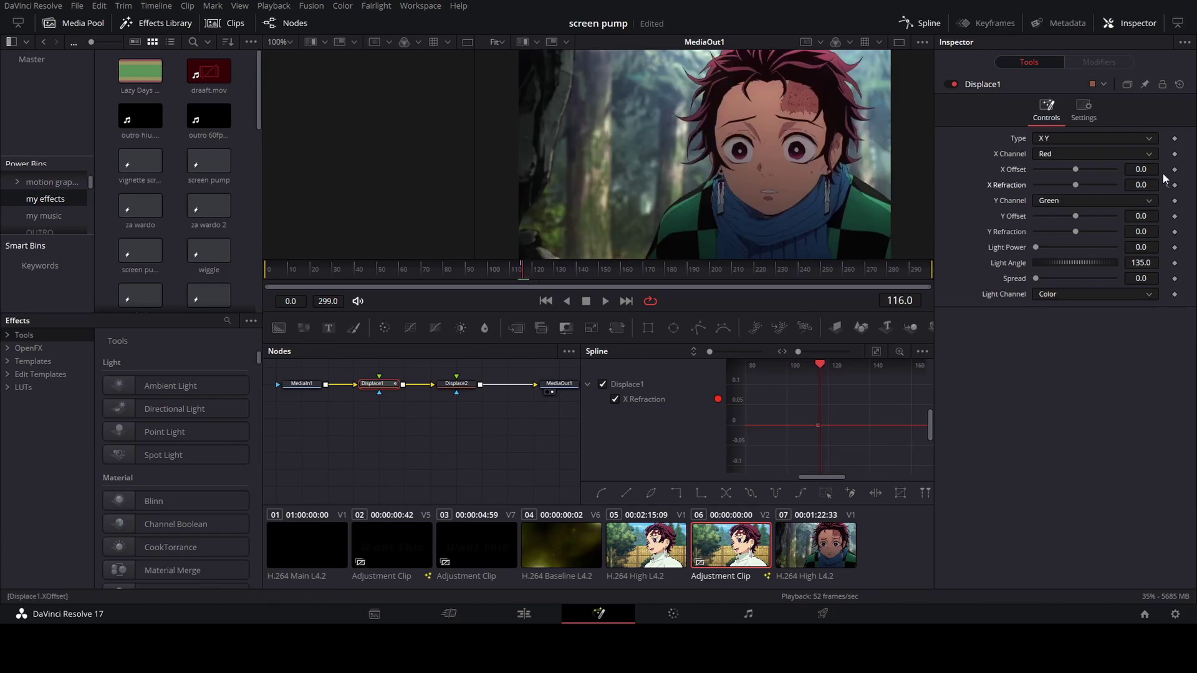
pyautogui.click(1174, 185)
pyautogui.moveTo(521, 272); pyautogui.dragTo(444, 280)
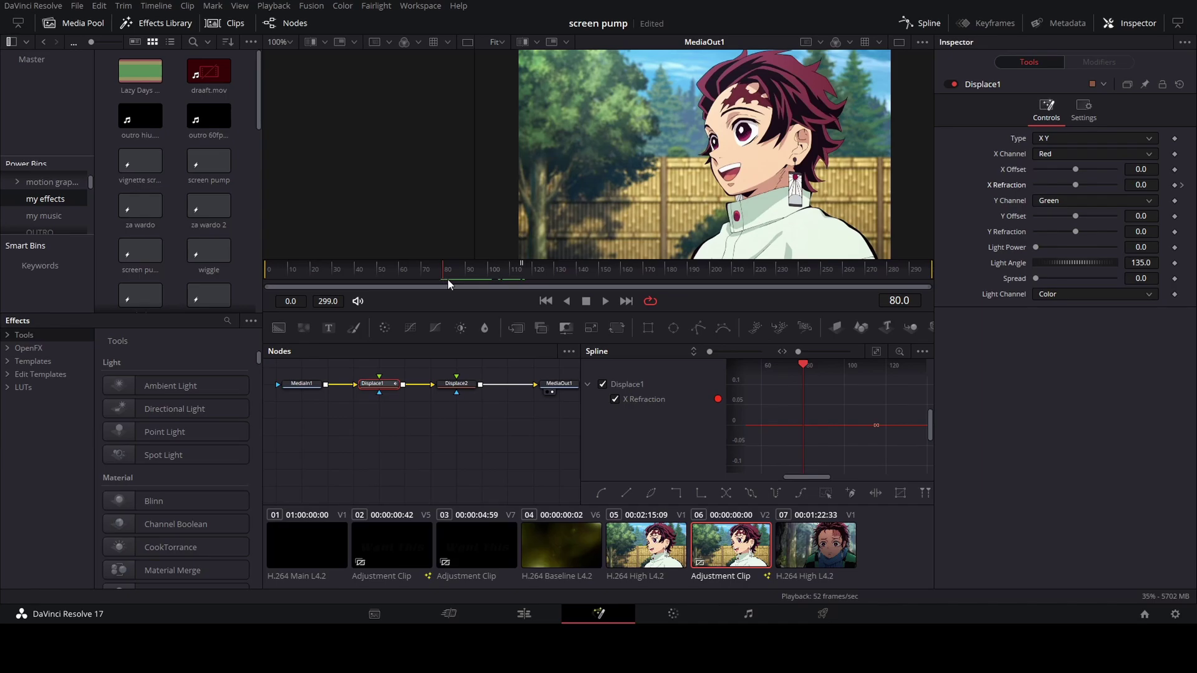
pyautogui.click(1174, 185)
# Switch Displace2 to X Y type and keyframe its X Refraction at frames 115, 116 and 150
pyautogui.click(456, 384)
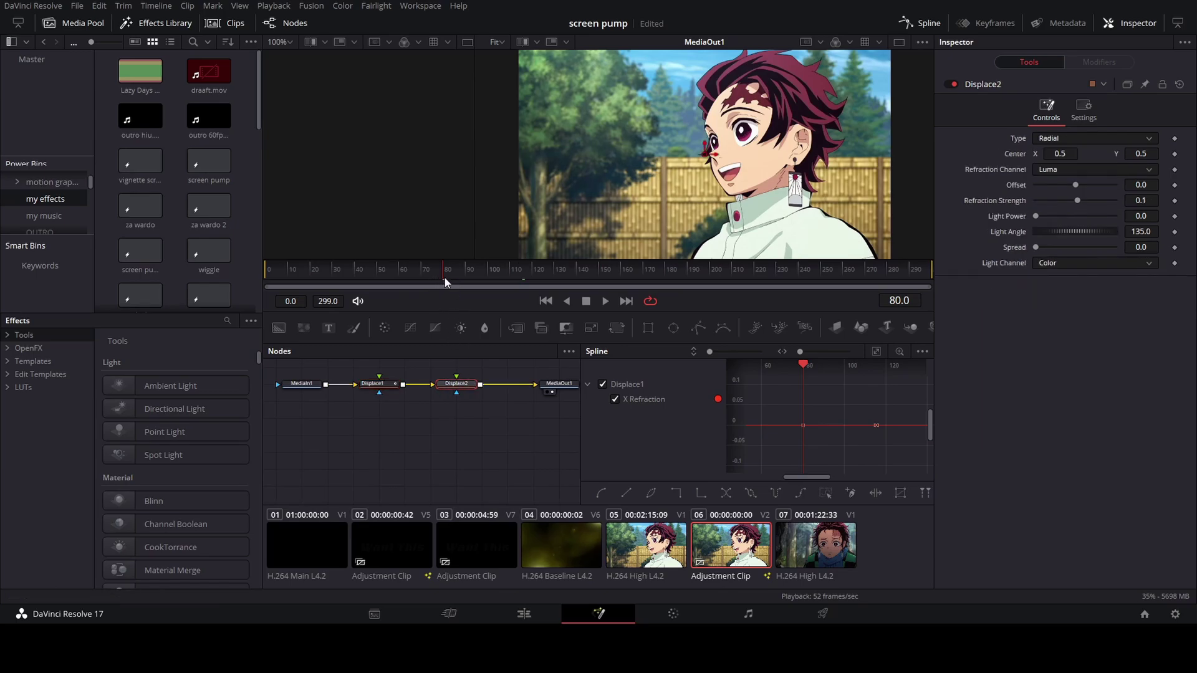
pyautogui.moveTo(444, 278); pyautogui.dragTo(521, 280)
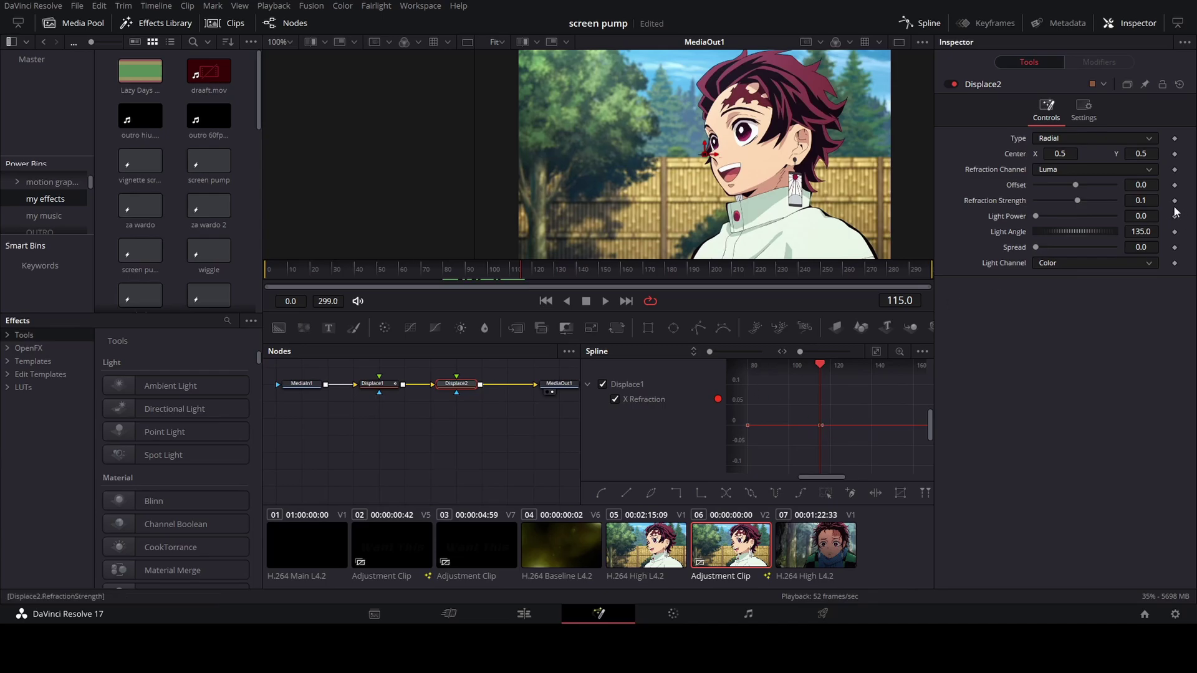
pyautogui.click(1124, 138)
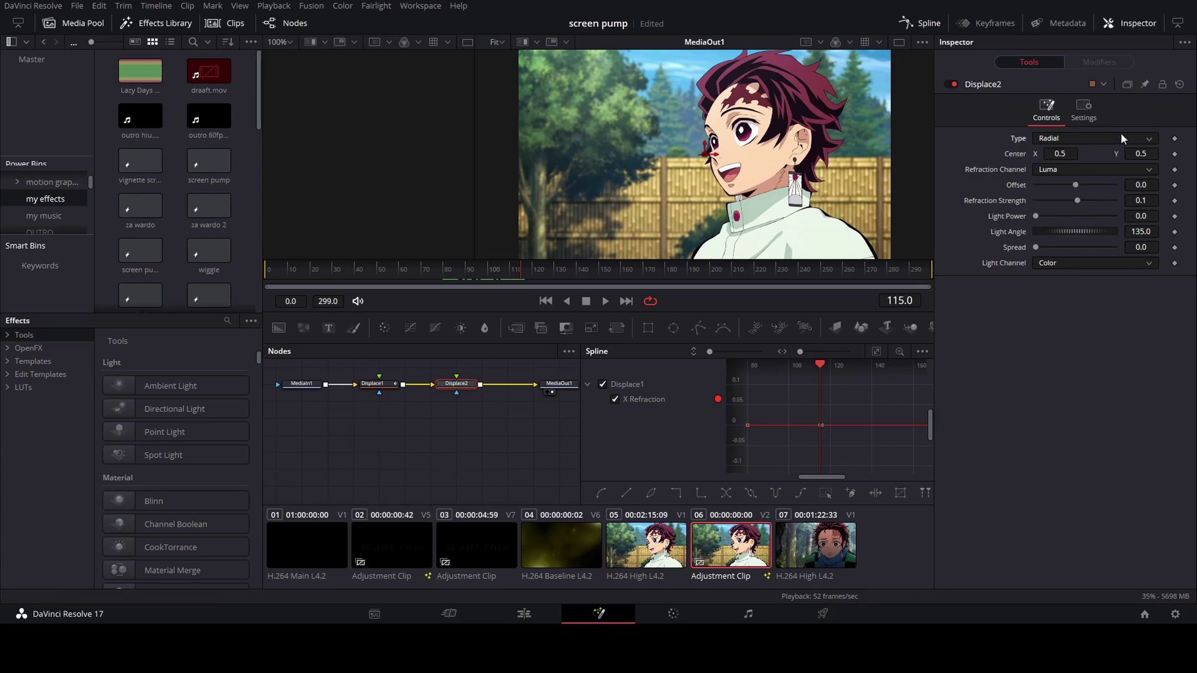
pyautogui.click(1098, 174)
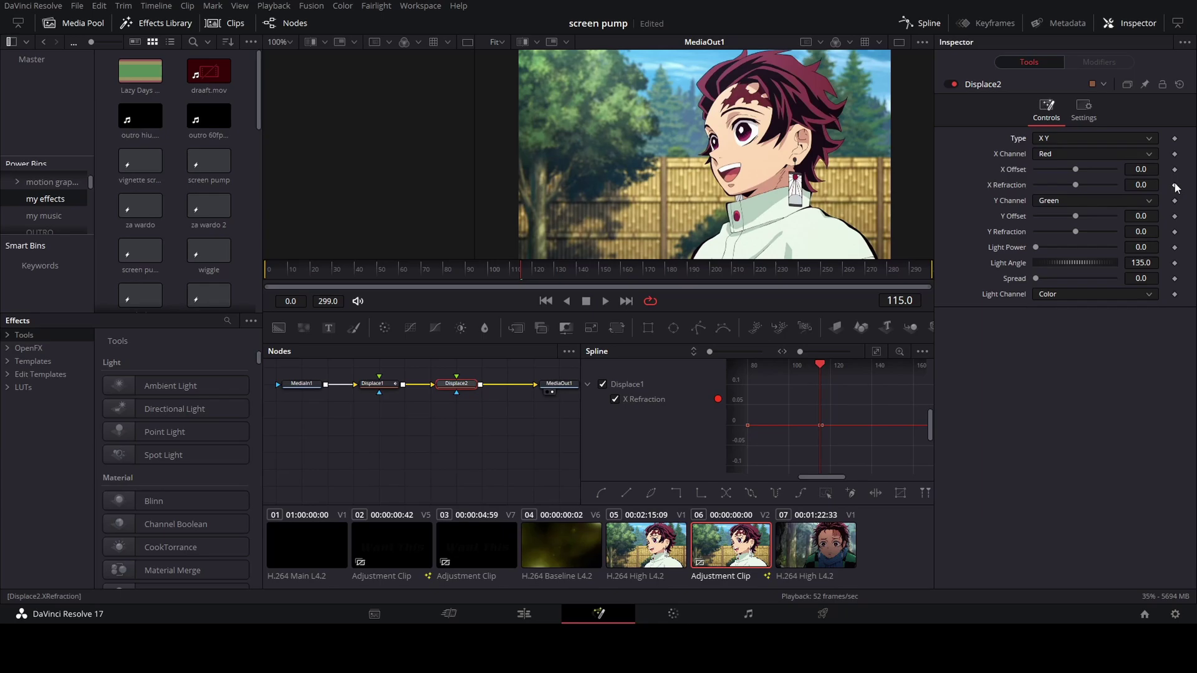
pyautogui.click(1174, 185)
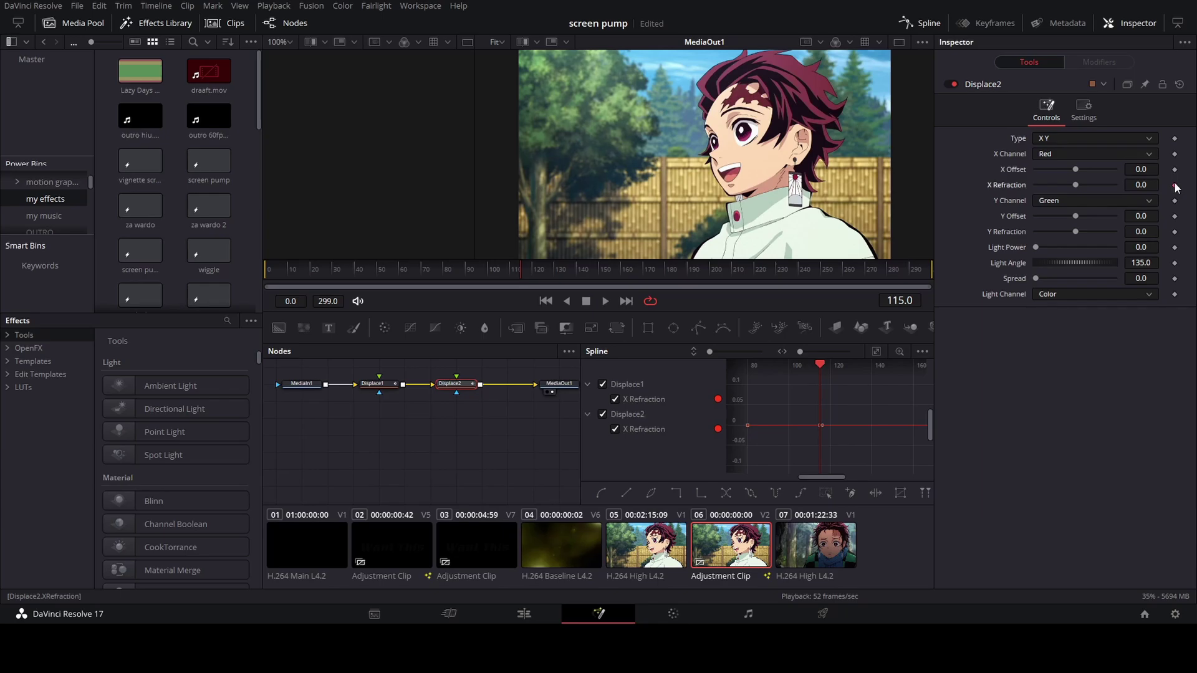
pyautogui.click(522, 271)
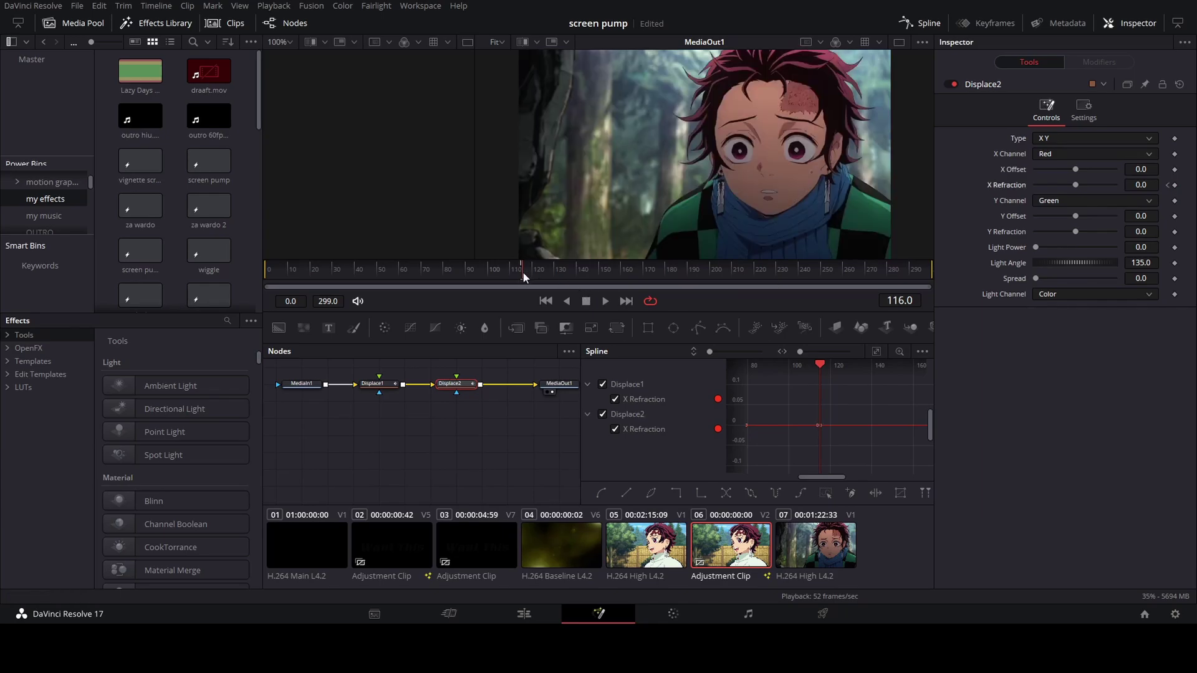
pyautogui.click(1175, 185)
pyautogui.moveTo(525, 271); pyautogui.dragTo(601, 277)
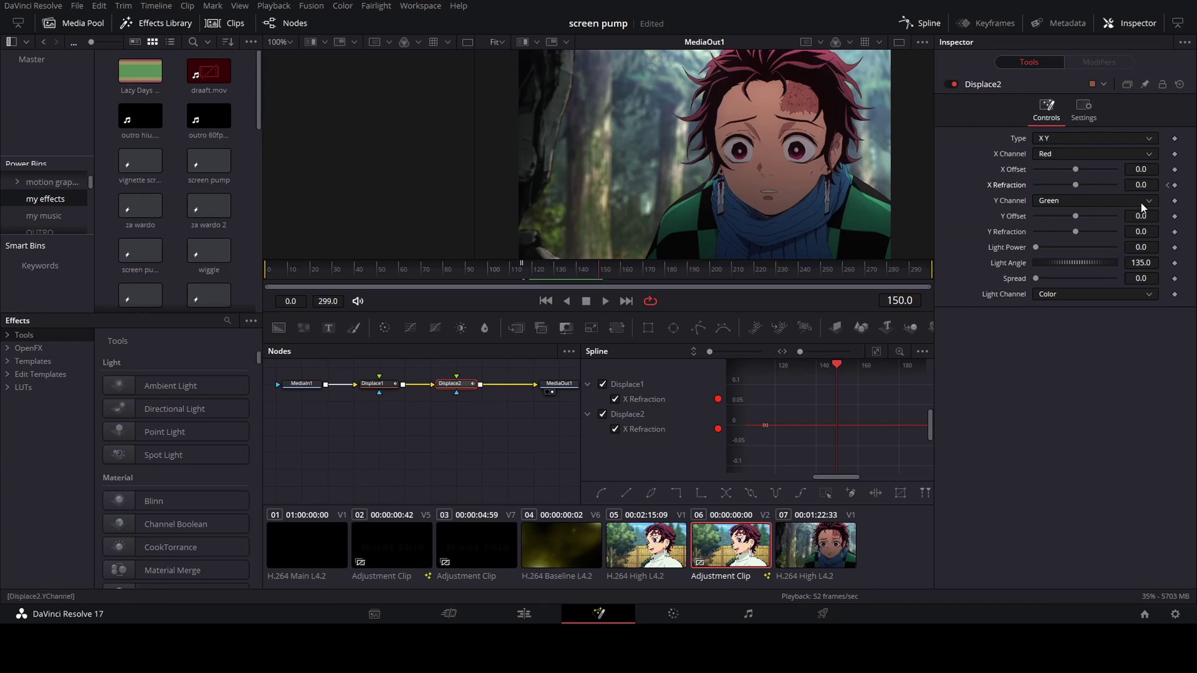
pyautogui.click(1174, 185)
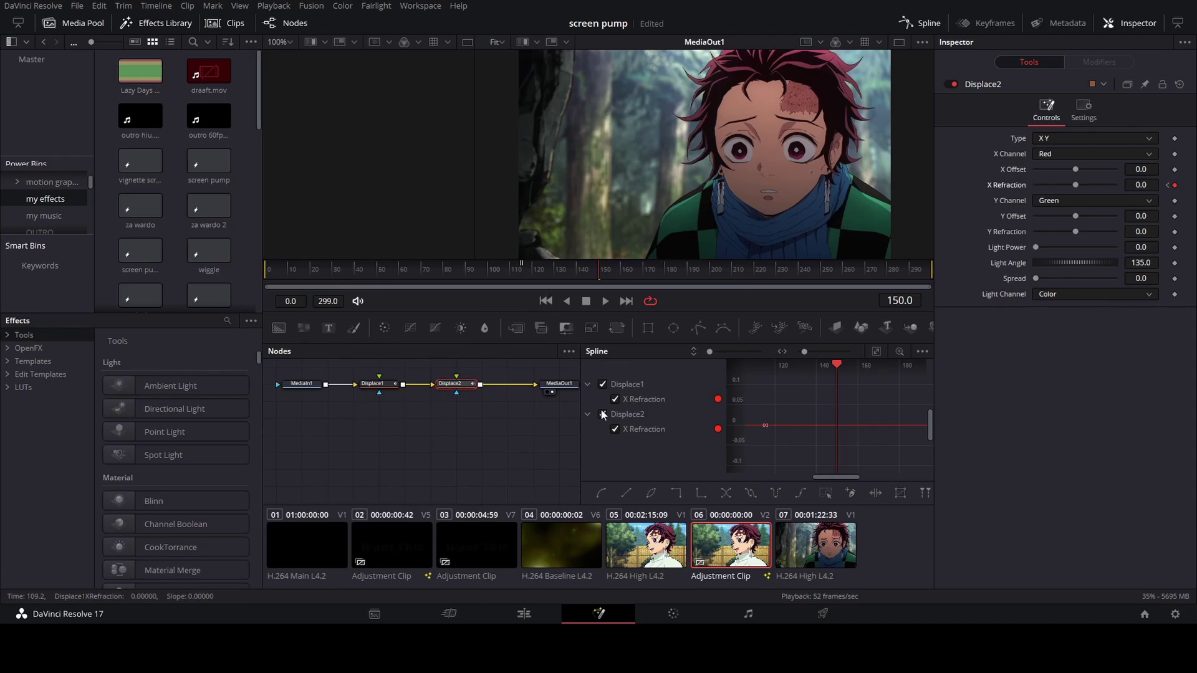
# Save the project and set Displace1's X Refraction to -0.1 at frame 115
pyautogui.hotkey('ctrl', 's')
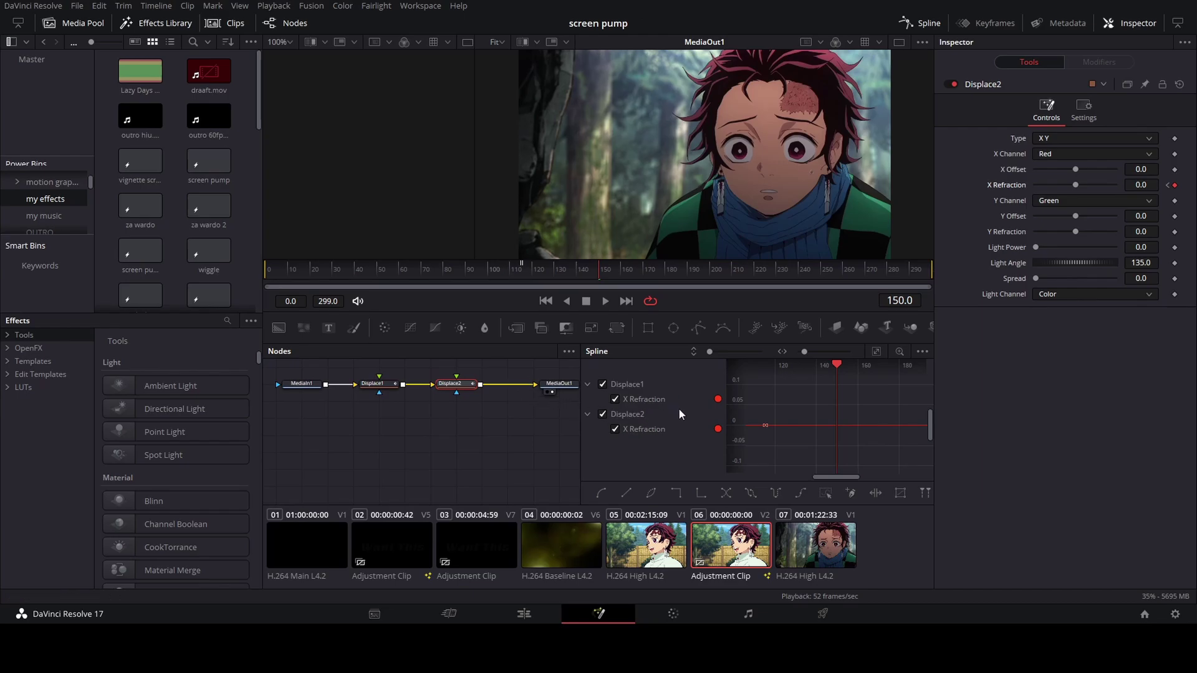
pyautogui.click(603, 414)
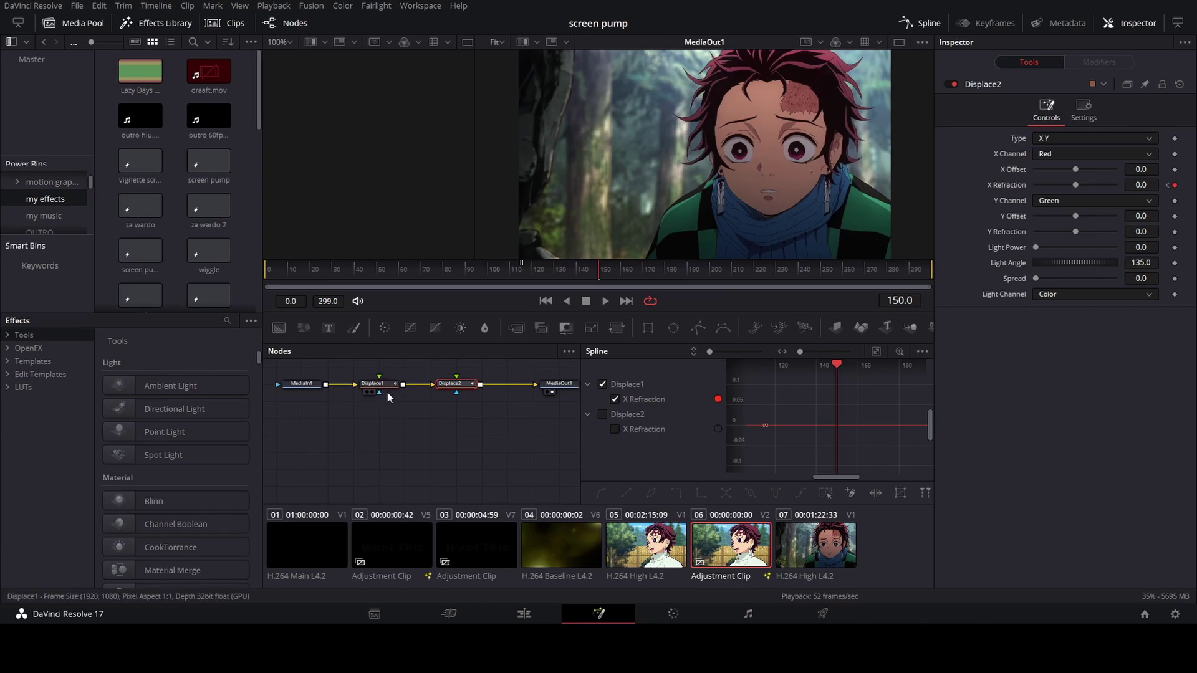
pyautogui.click(880, 351)
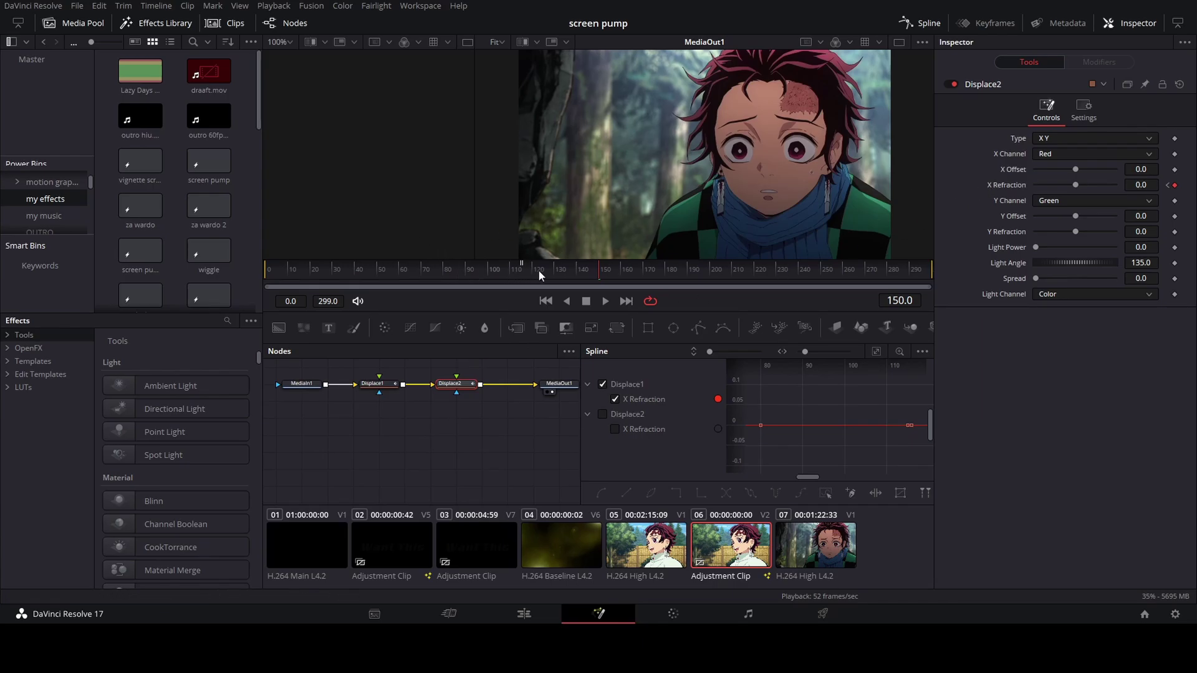
pyautogui.moveTo(540, 275)
pyautogui.mouseDown()
pyautogui.moveTo(483, 274)
pyautogui.moveTo(522, 274)
pyautogui.mouseUp()
pyautogui.click(385, 384)
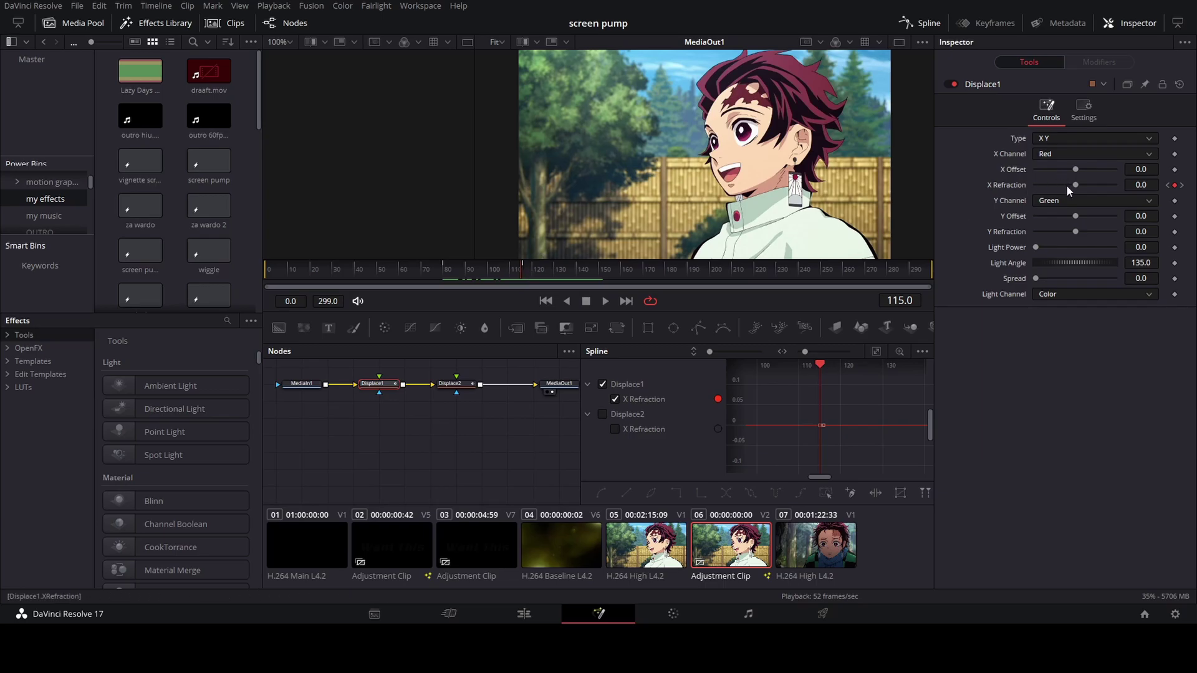
pyautogui.moveTo(1074, 186); pyautogui.dragTo(985, 186)
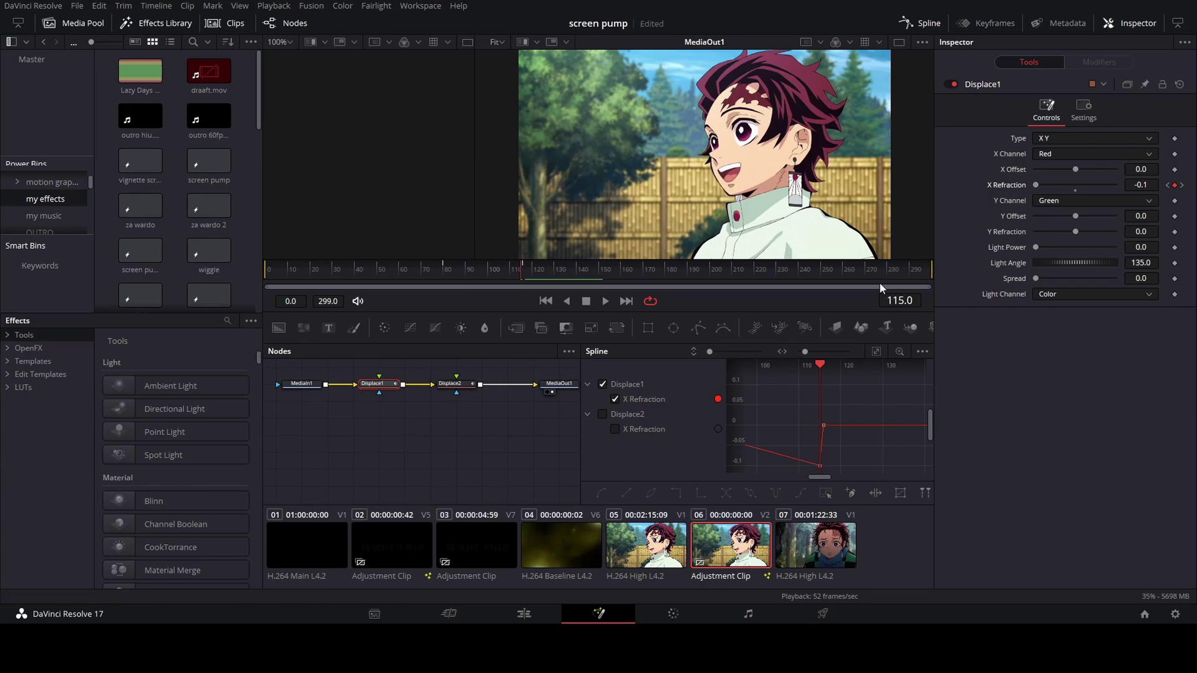
# Raise Displace2's X Refraction toward 0.1 at frame 116
pyautogui.click(463, 383)
pyautogui.click(525, 271)
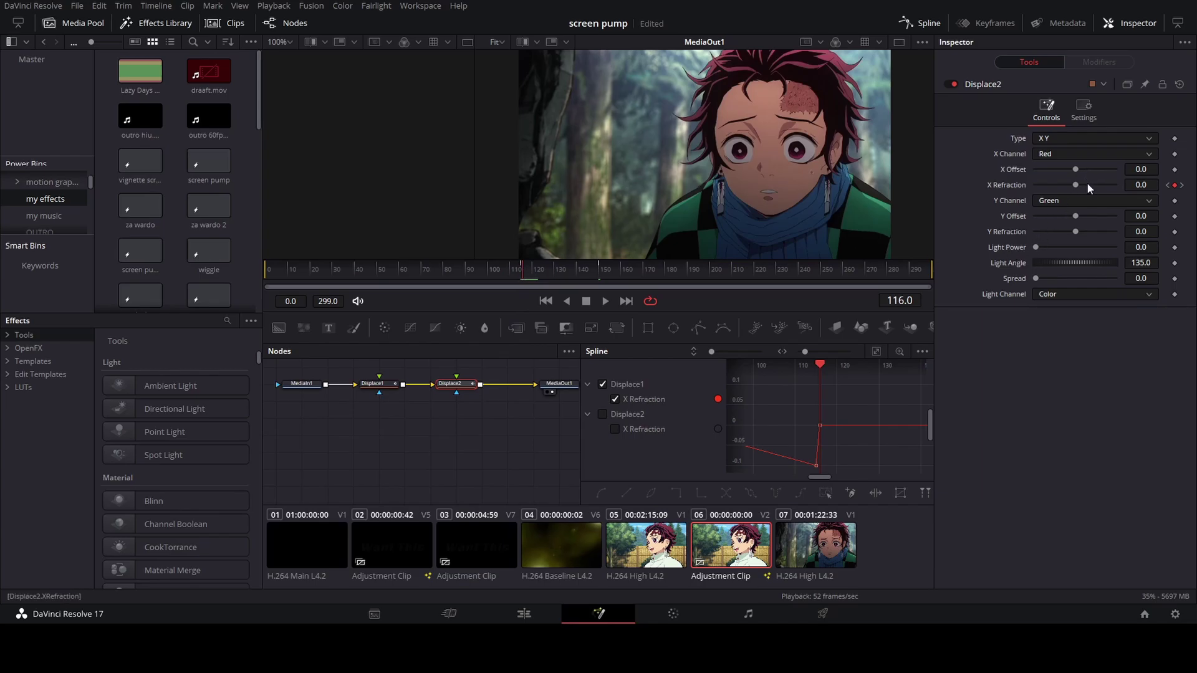
pyautogui.moveTo(1075, 185); pyautogui.dragTo(1082, 185)
# Fit the spline graph to the curves, ending with only Displace1's X Refraction curve shown
pyautogui.click(603, 414)
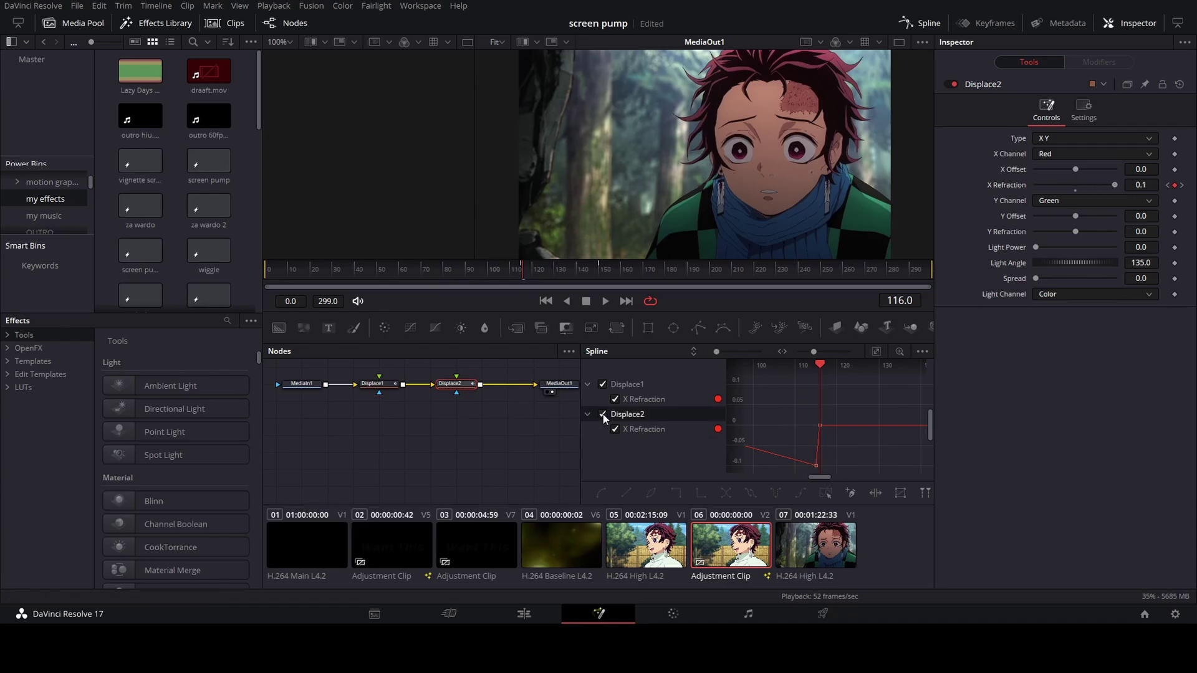
pyautogui.click(603, 415)
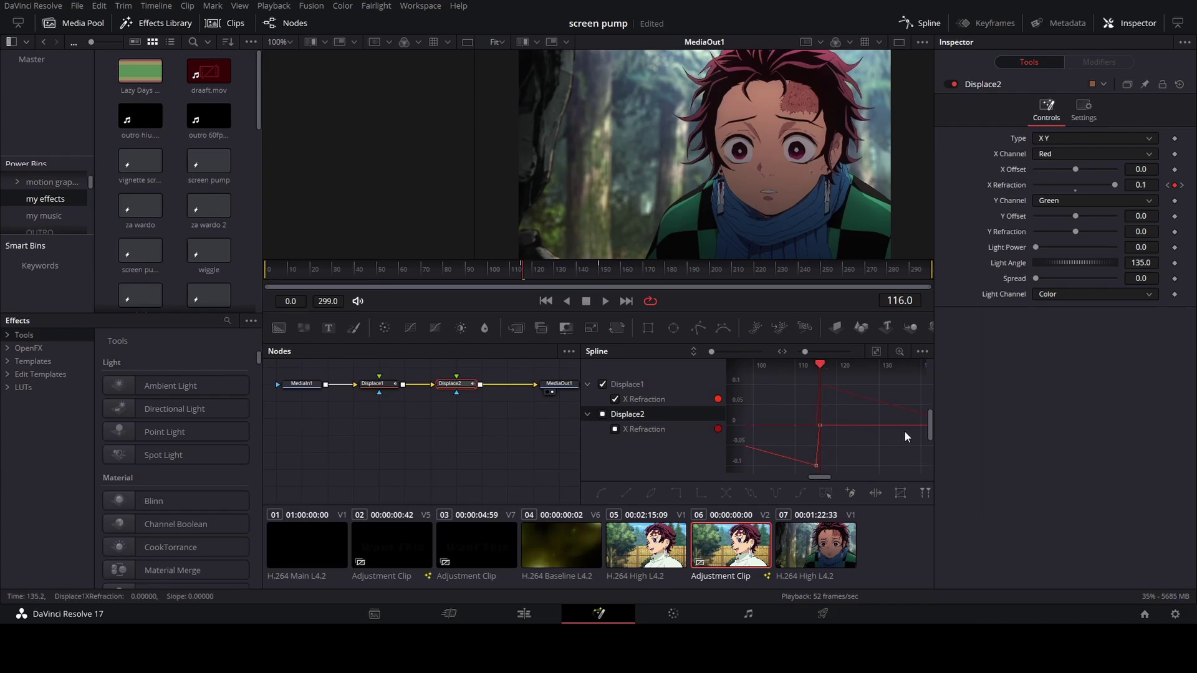
pyautogui.click(877, 352)
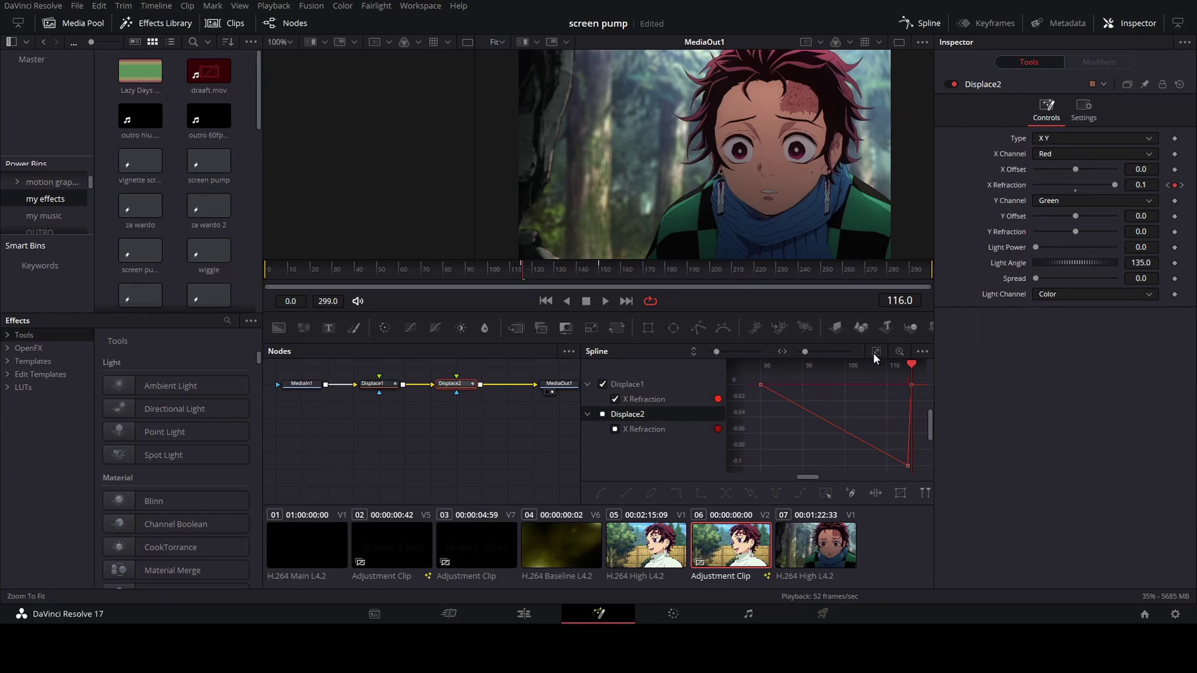
pyautogui.click(604, 416)
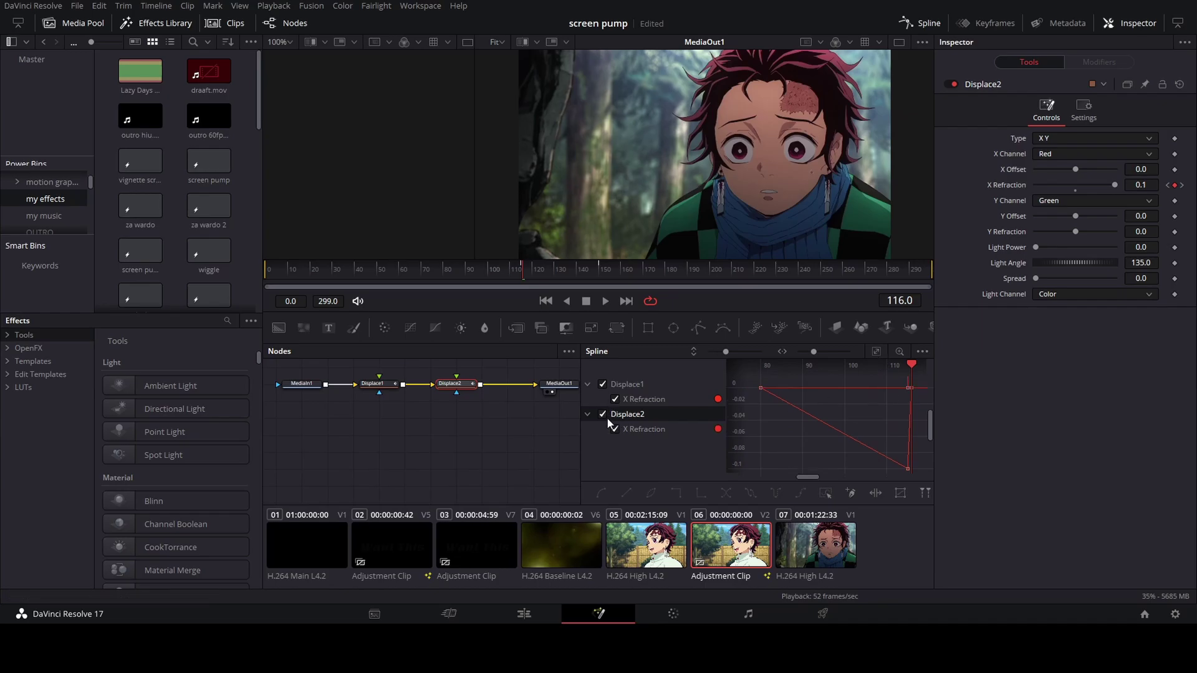
pyautogui.click(878, 351)
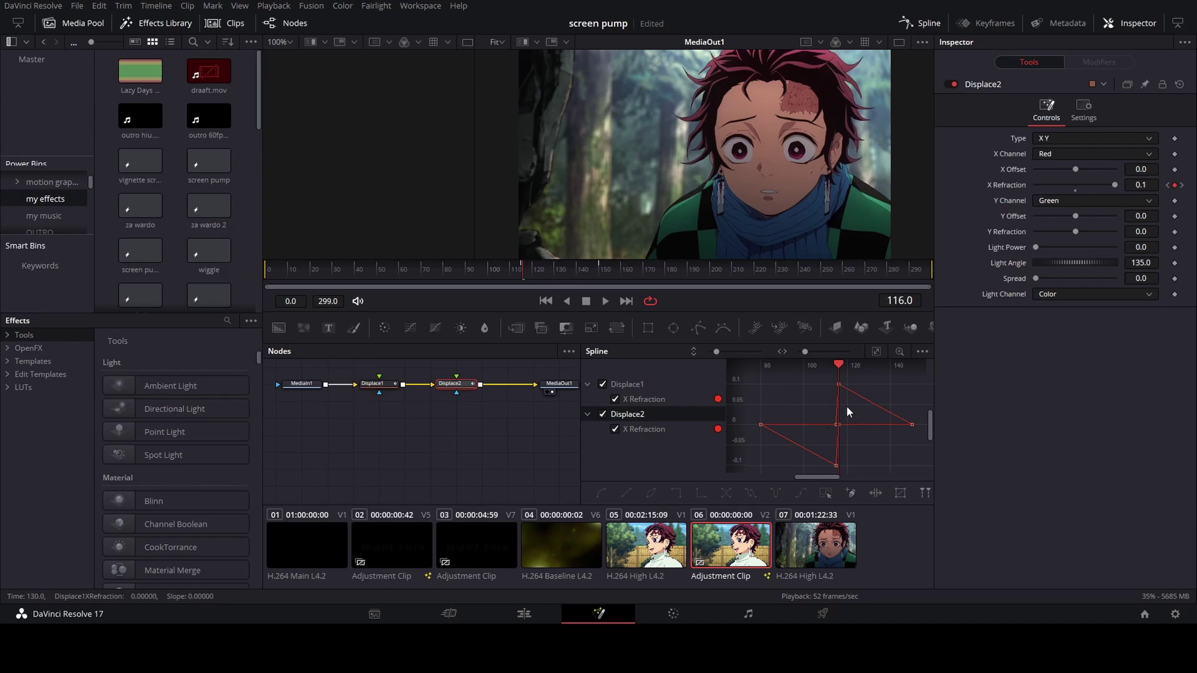
pyautogui.click(603, 415)
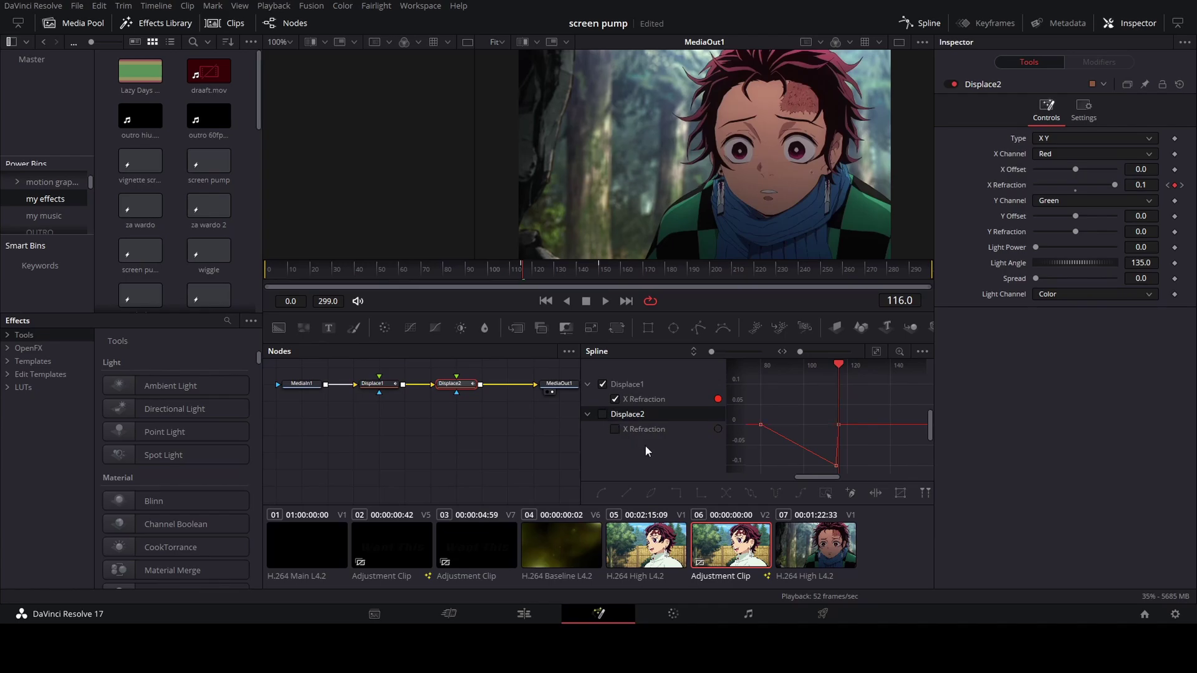
# Box-select Displace1's keyframes and drag the Bezier handles so the curve eases into its frame-115 dip
pyautogui.click(377, 387)
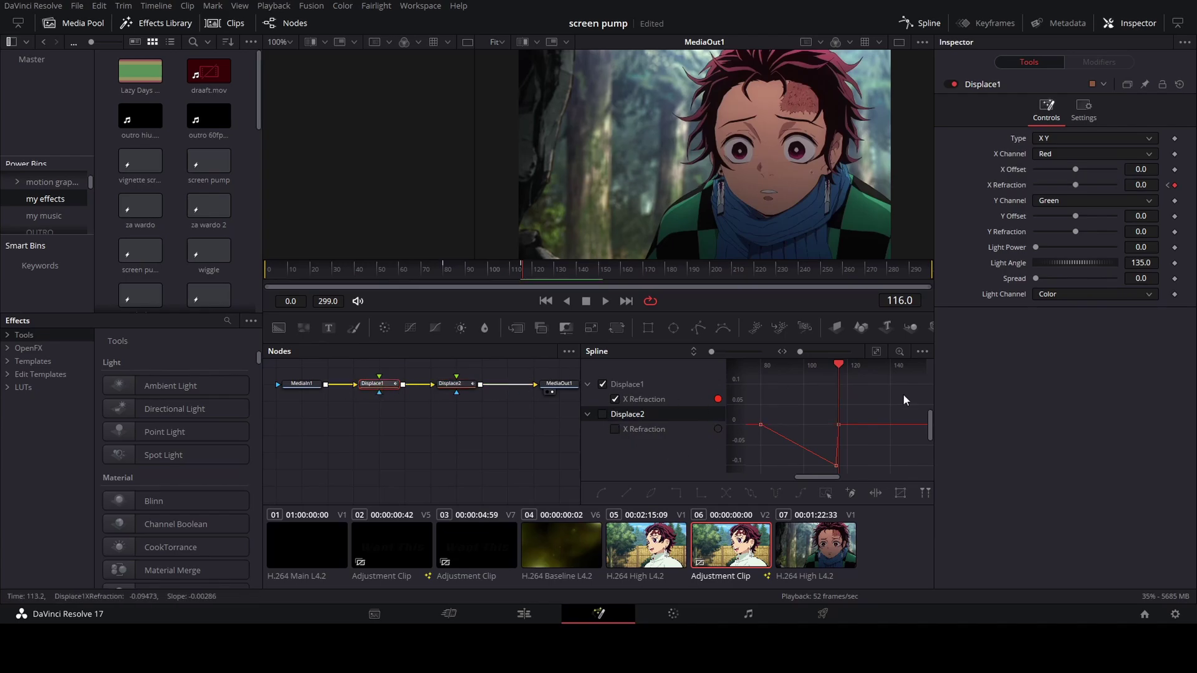
pyautogui.moveTo(749, 398); pyautogui.dragTo(891, 473)
pyautogui.moveTo(808, 454); pyautogui.dragTo(811, 426)
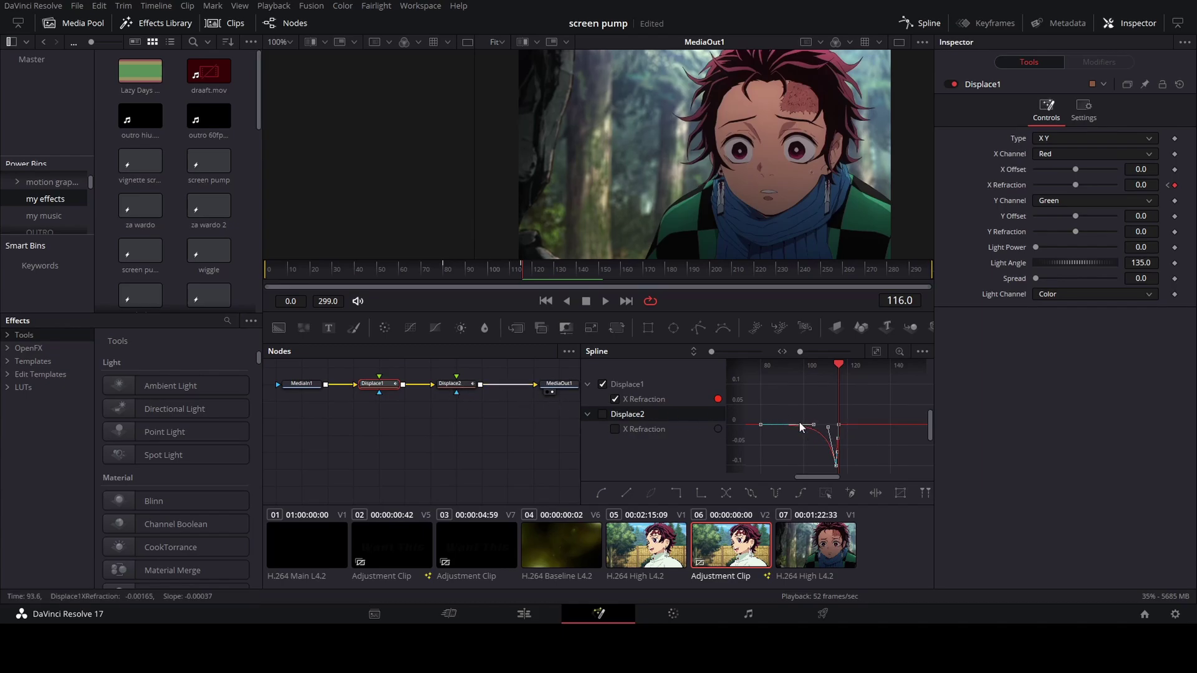
pyautogui.moveTo(828, 430); pyautogui.dragTo(817, 426)
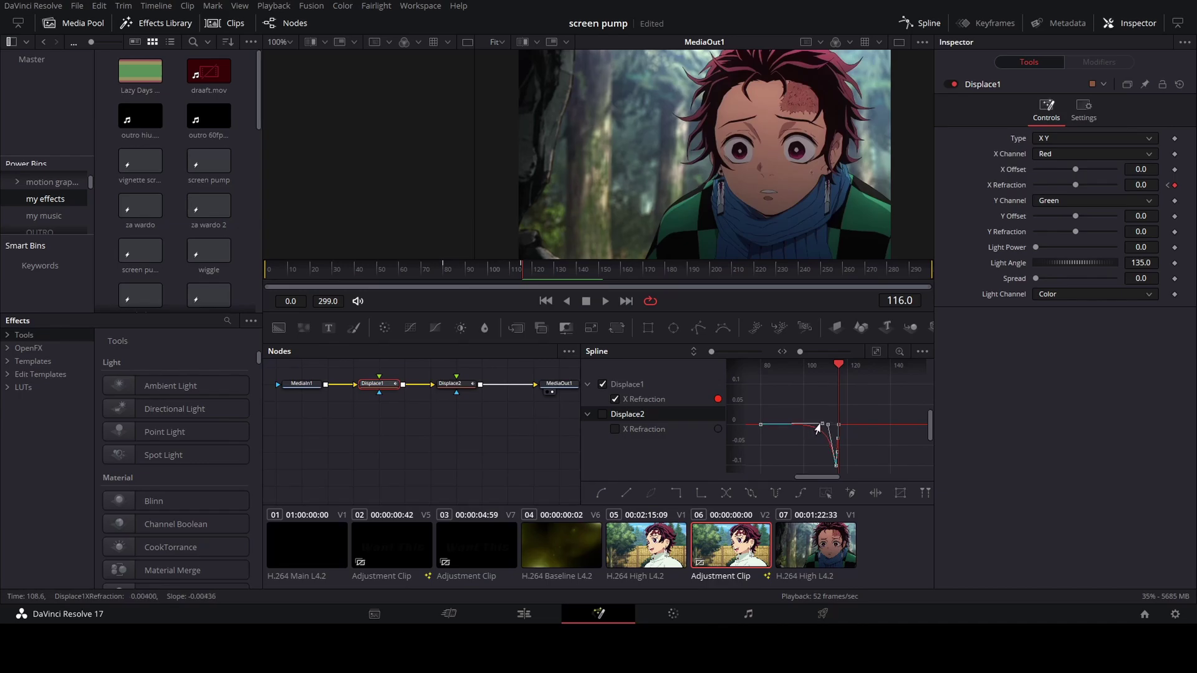
pyautogui.click(462, 386)
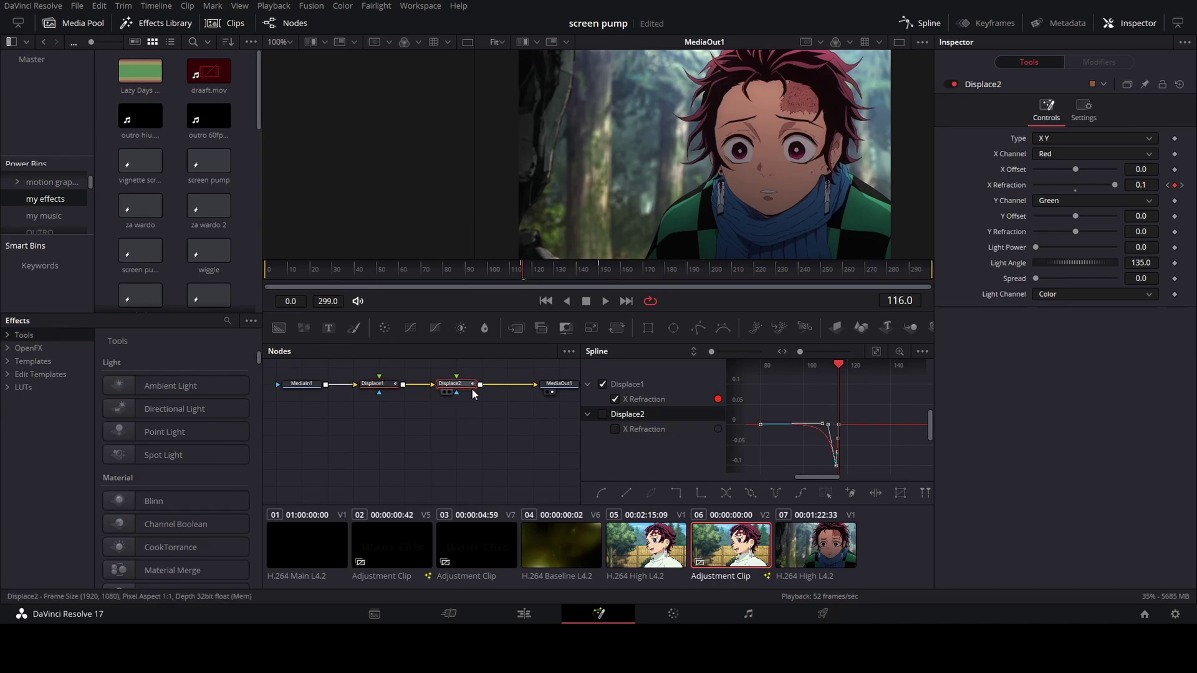
# Isolate Displace2's curve, ease its keyframes with the Bezier handles, show both curves, and save
pyautogui.click(602, 414)
pyautogui.click(616, 398)
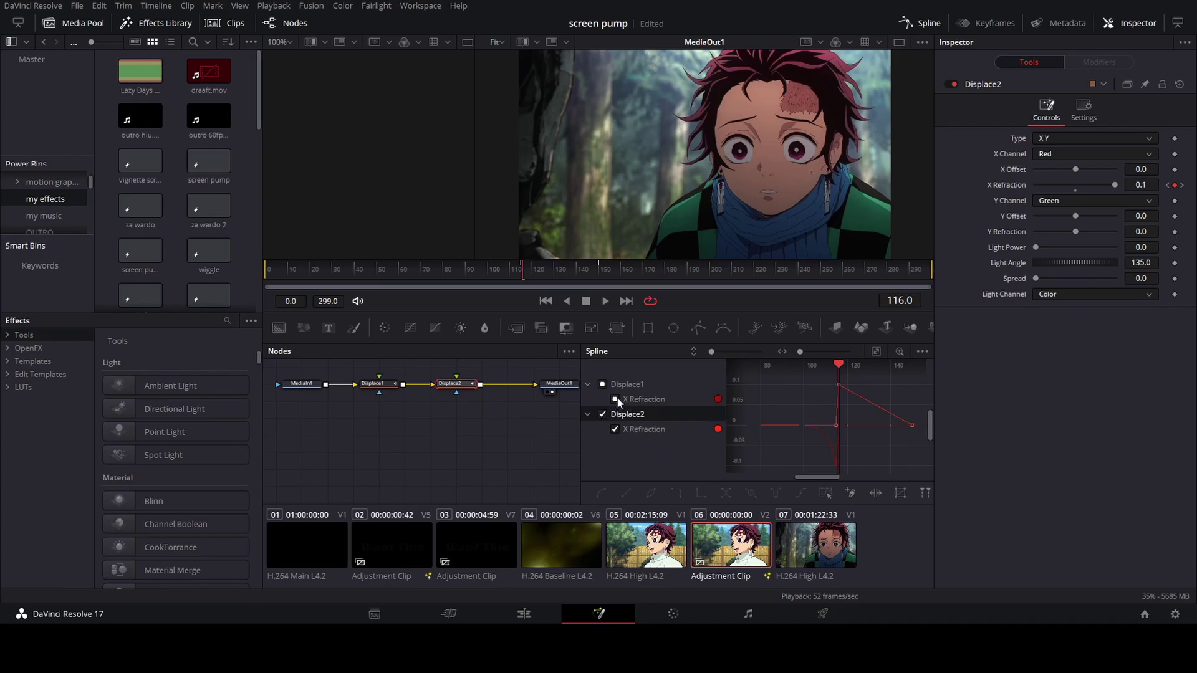
pyautogui.moveTo(879, 435); pyautogui.dragTo(823, 444)
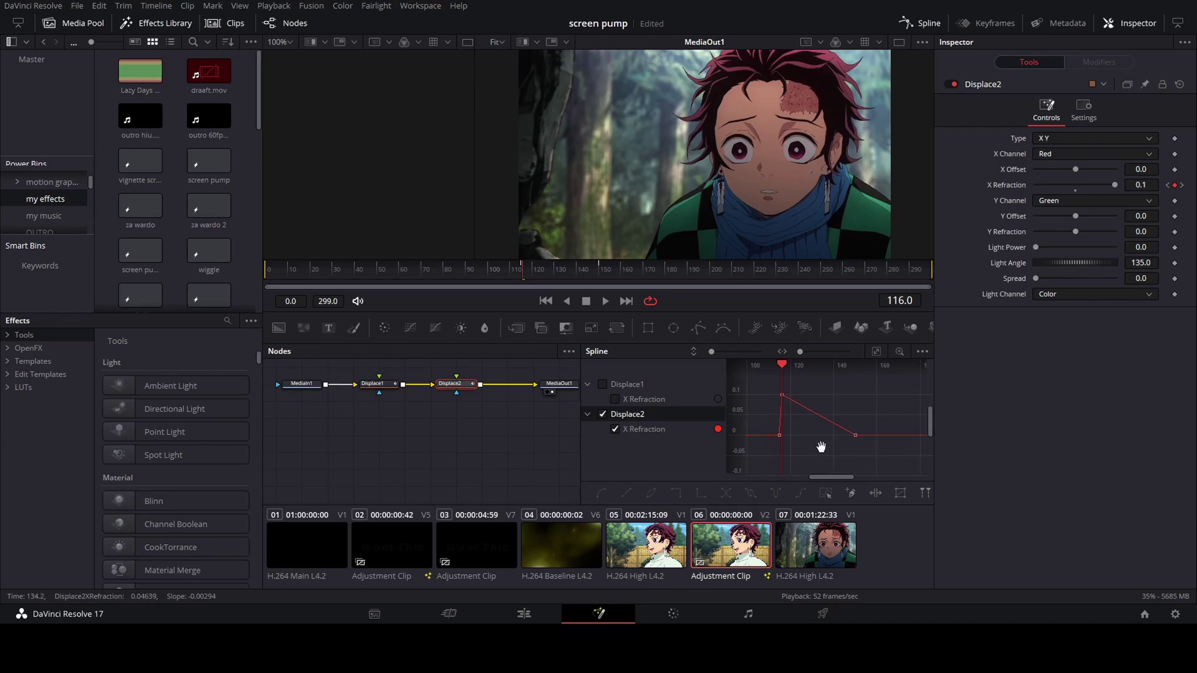
pyautogui.moveTo(769, 387); pyautogui.dragTo(884, 456)
pyautogui.scroll(1, 806, 427)
pyautogui.moveTo(805, 431); pyautogui.dragTo(790, 455)
pyautogui.click(602, 384)
pyautogui.moveTo(856, 458); pyautogui.dragTo(897, 458)
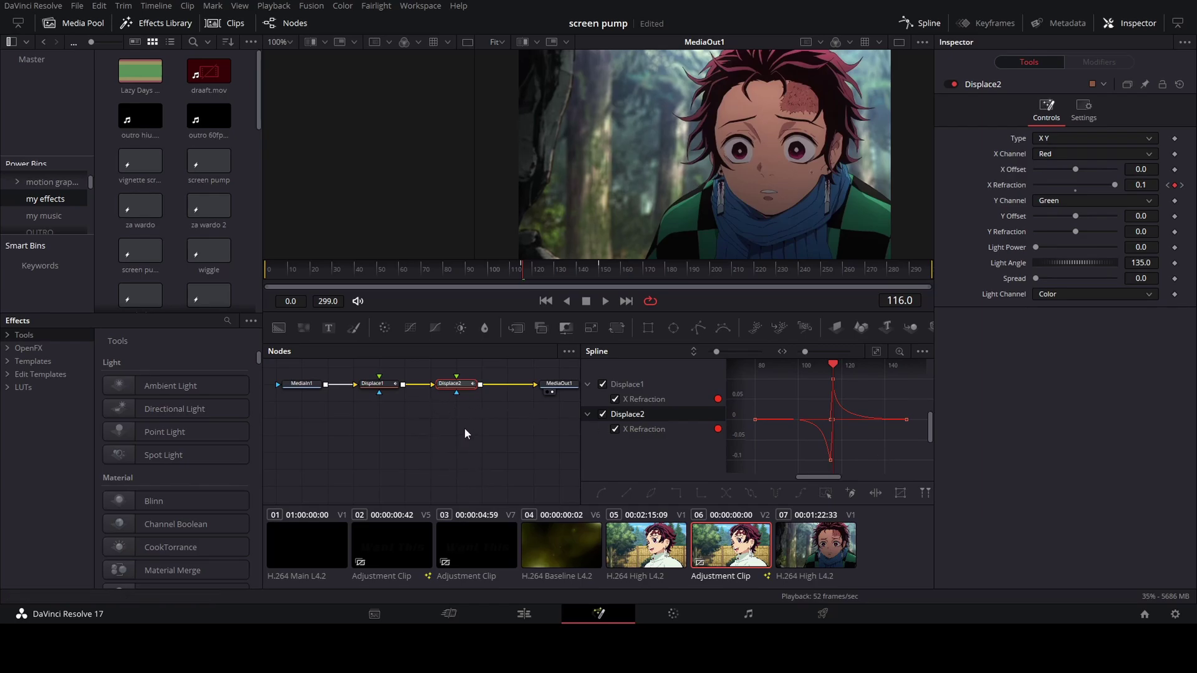
pyautogui.hotkey('ctrl', 's')
# Add Background1 and Background2 nodes and switch Background1 to a linear Gradient
pyautogui.moveTo(279, 328); pyautogui.dragTo(294, 439)
pyautogui.moveTo(279, 328); pyautogui.dragTo(457, 425)
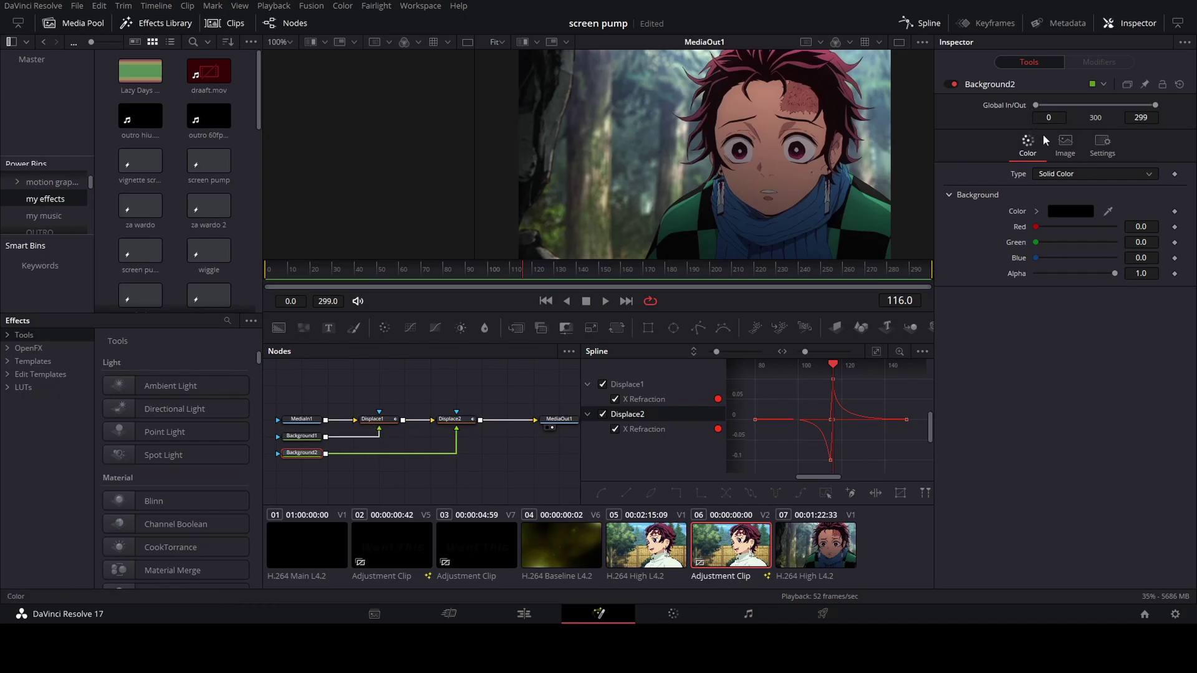
pyautogui.click(302, 436)
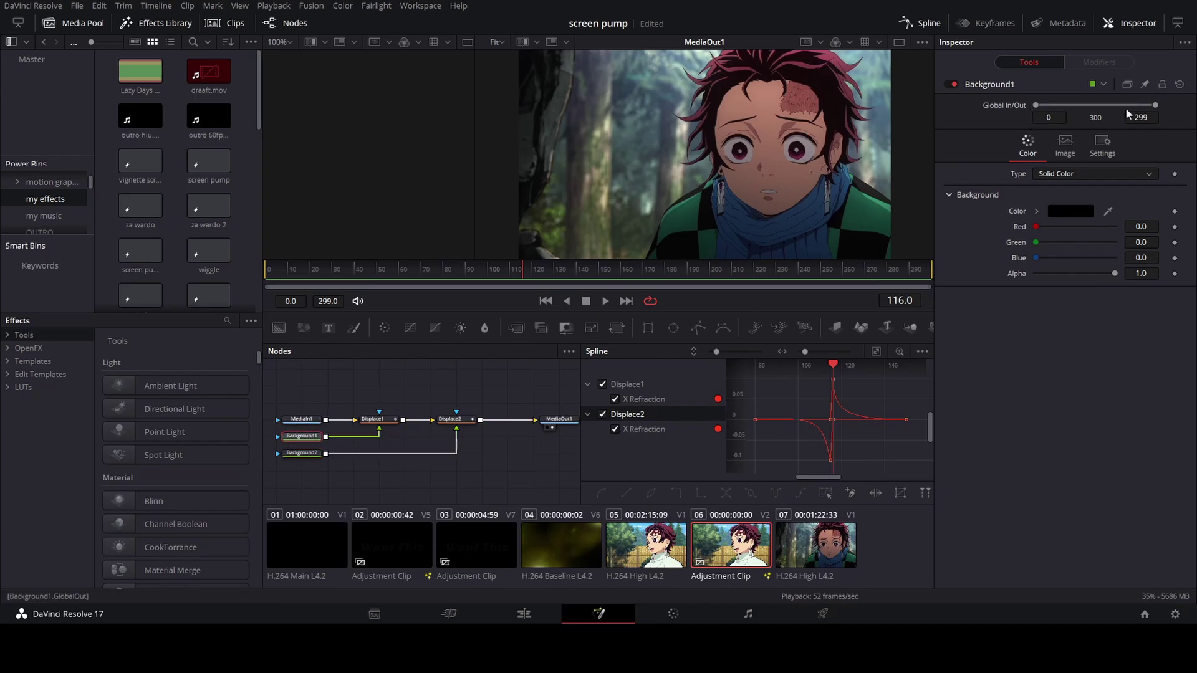
pyautogui.click(1082, 174)
pyautogui.click(1080, 238)
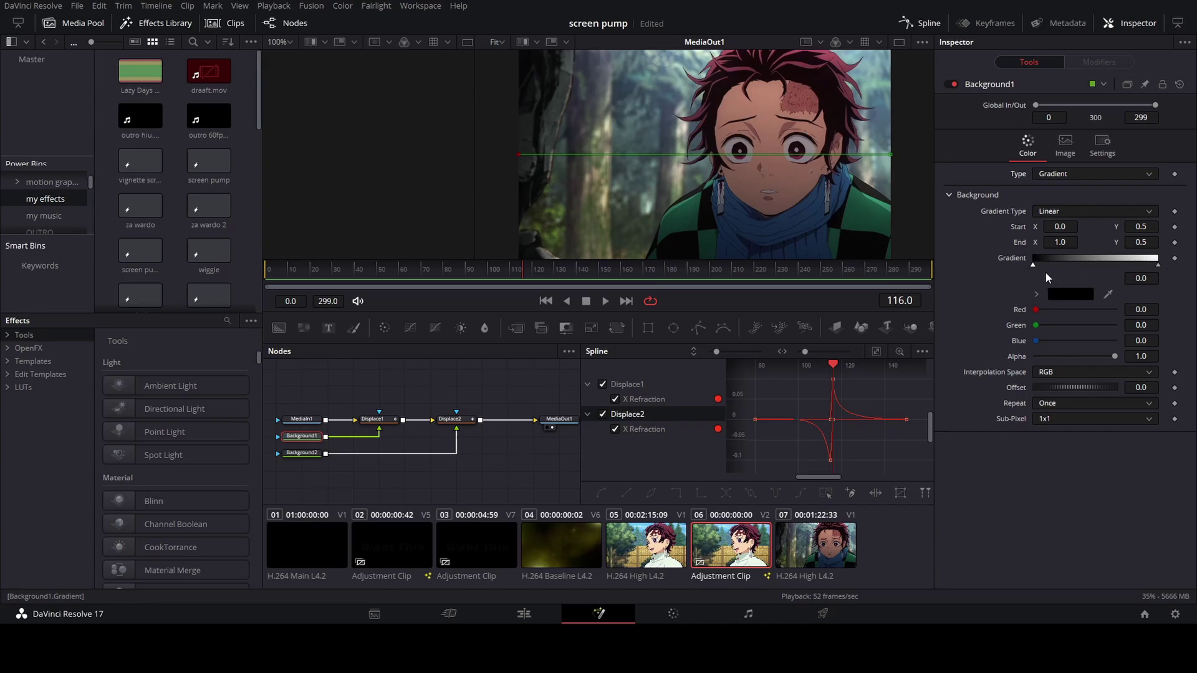
pyautogui.click(303, 453)
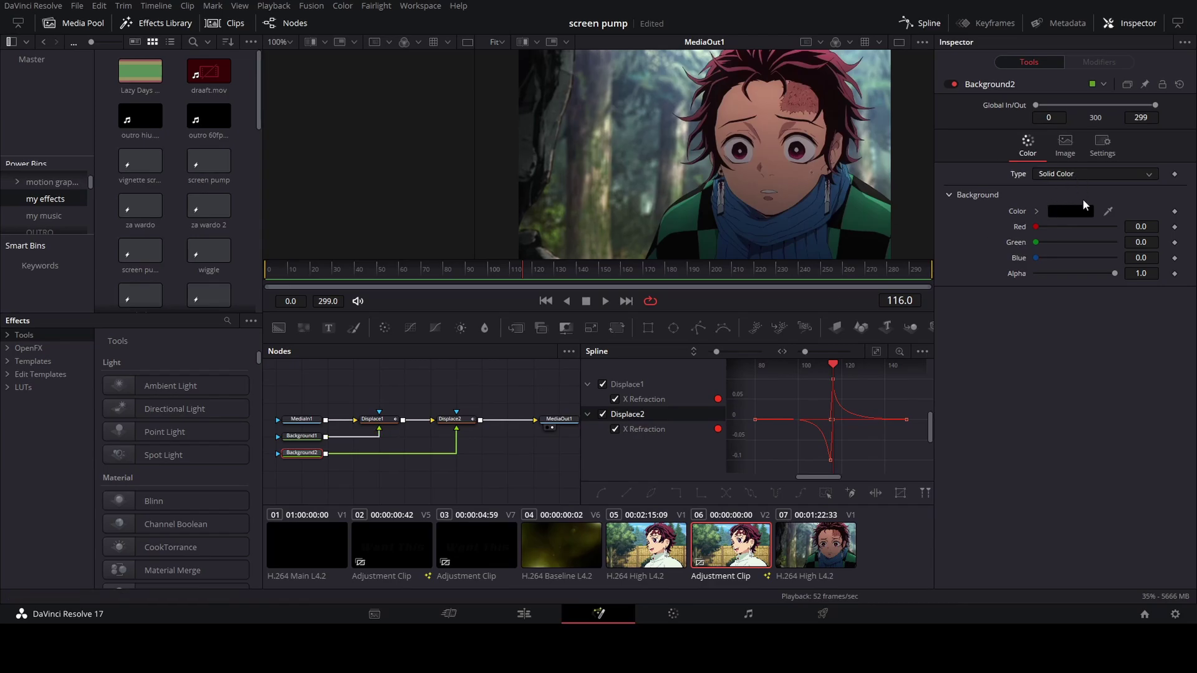
# Paste the gradient settings into Background2, adjust its gradient stops, and scrub the transition to check the warp
pyautogui.hotkey('ctrl', 'shift', 'v')
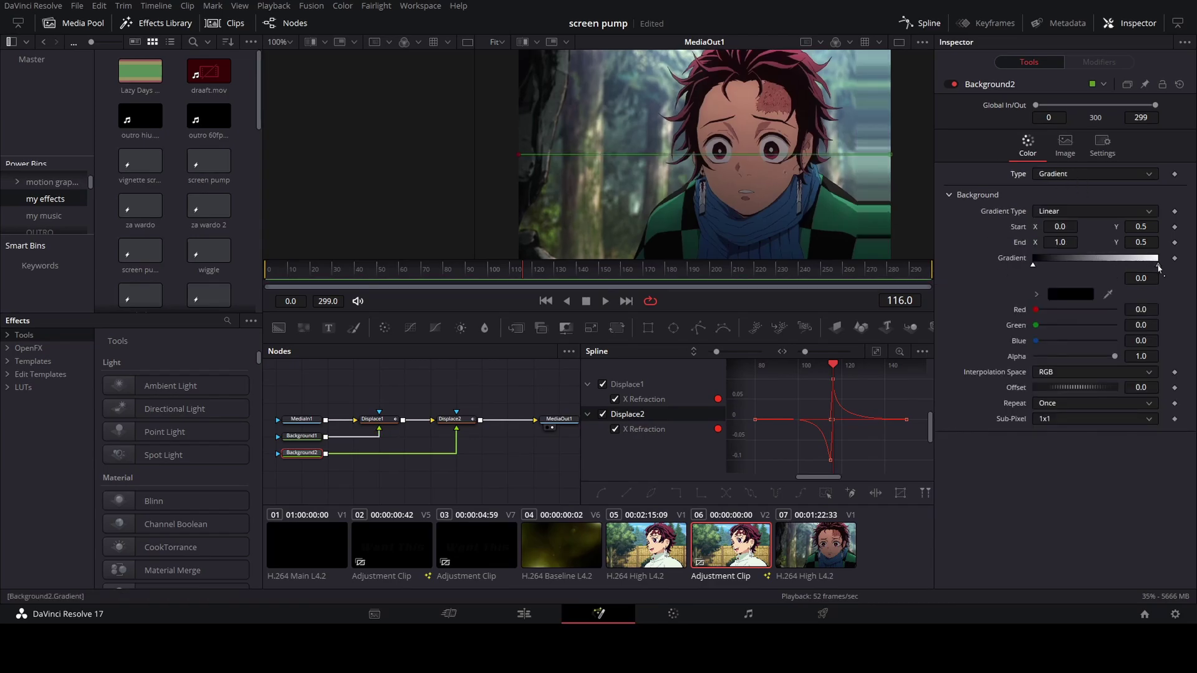
pyautogui.moveTo(1158, 265)
pyautogui.mouseDown()
pyautogui.moveTo(1058, 265)
pyautogui.moveTo(1158, 265)
pyautogui.mouseUp()
pyautogui.moveTo(1058, 265); pyautogui.dragTo(1025, 269)
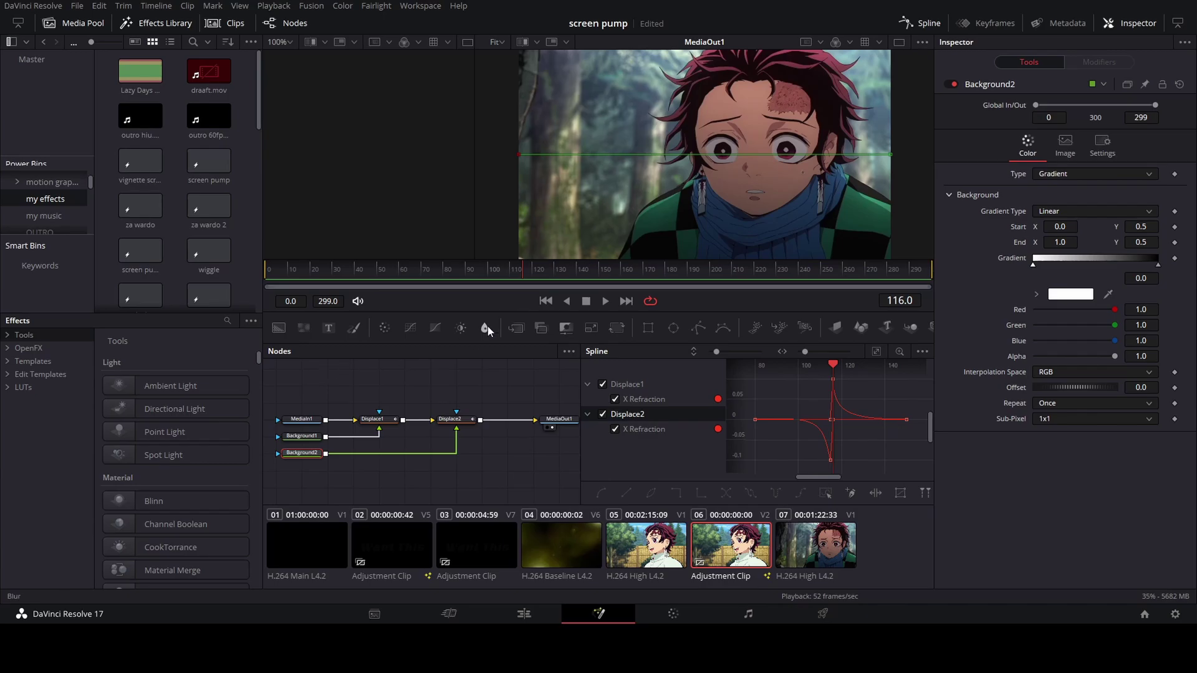
pyautogui.moveTo(506, 267); pyautogui.dragTo(576, 290)
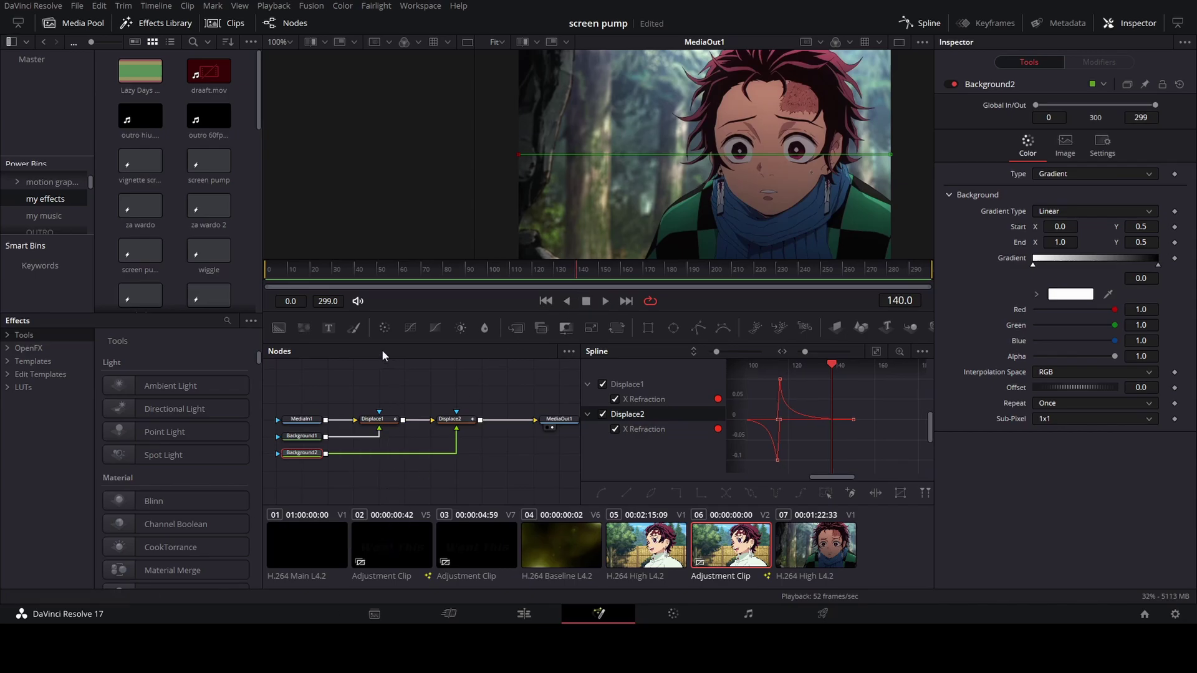
# Enable Motion Blur on Displace1 with Quality 10 and Shutter Angle 230
pyautogui.click(387, 422)
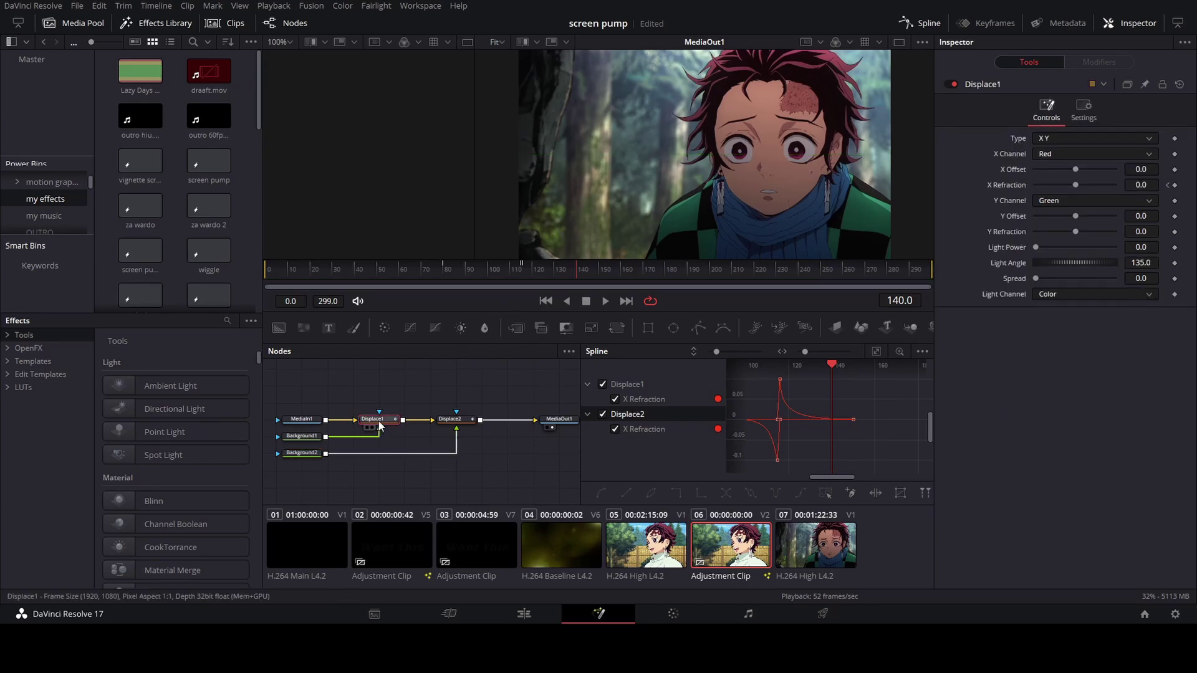
pyautogui.click(1082, 111)
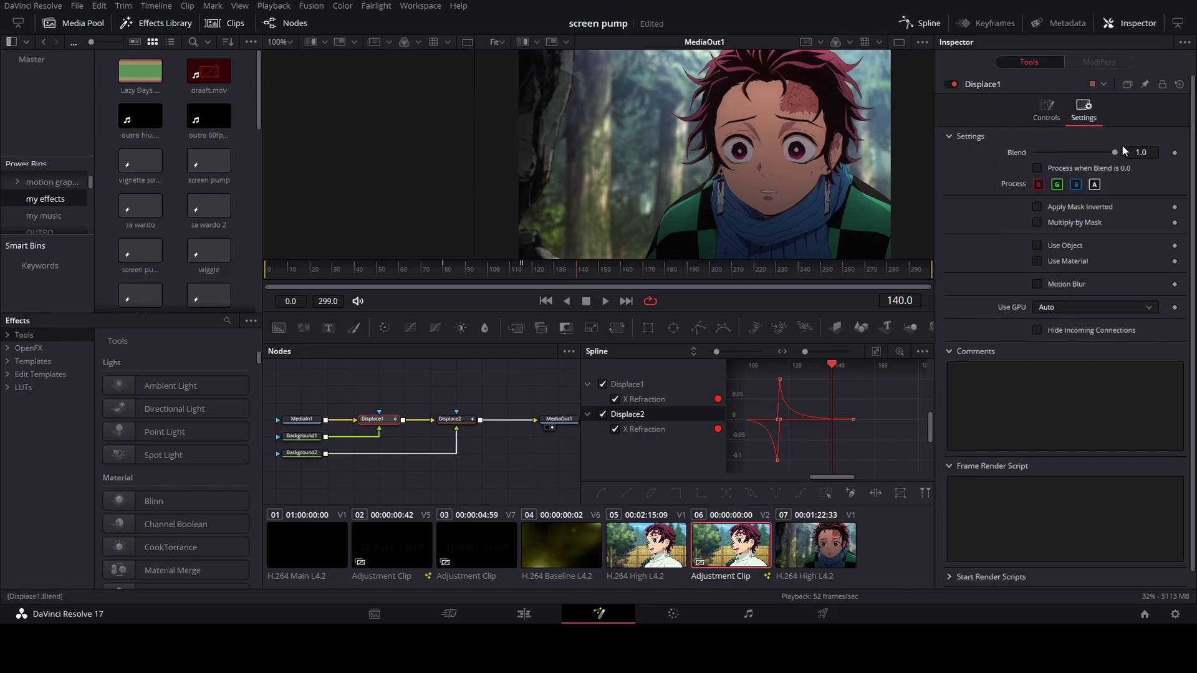
pyautogui.click(1036, 284)
pyautogui.moveTo(1050, 299); pyautogui.dragTo(1093, 320)
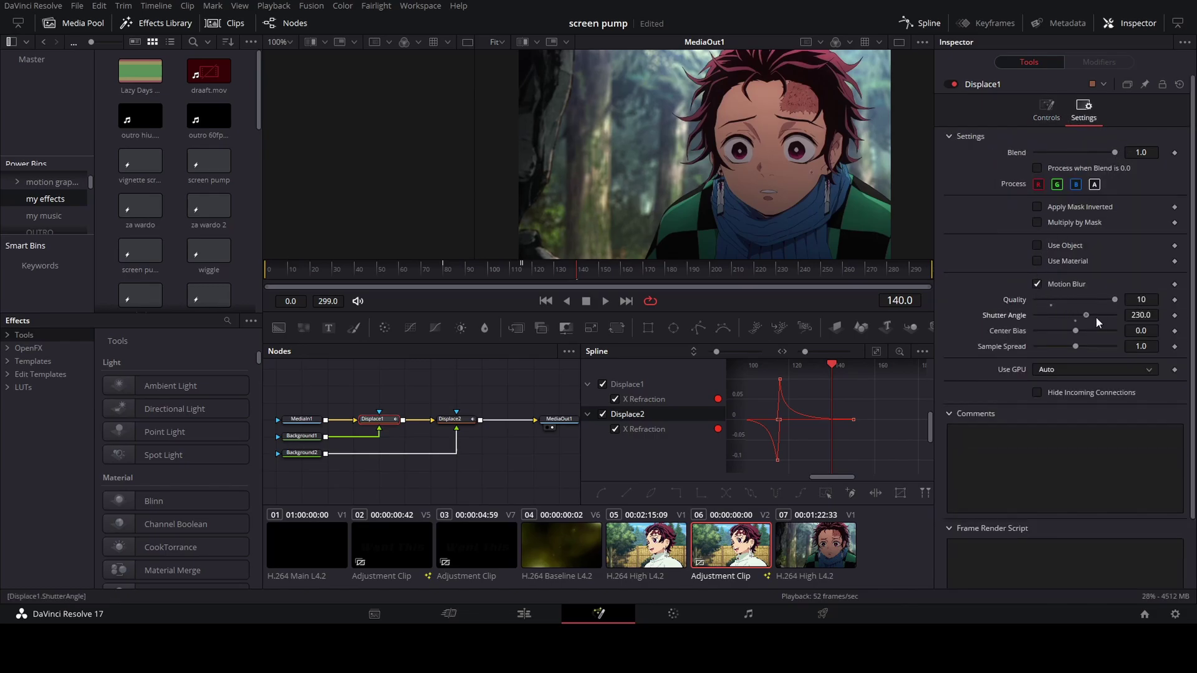
# Enable Motion Blur on Displace2 with Quality 10 and Shutter Angle 330, then review the transition
pyautogui.click(450, 419)
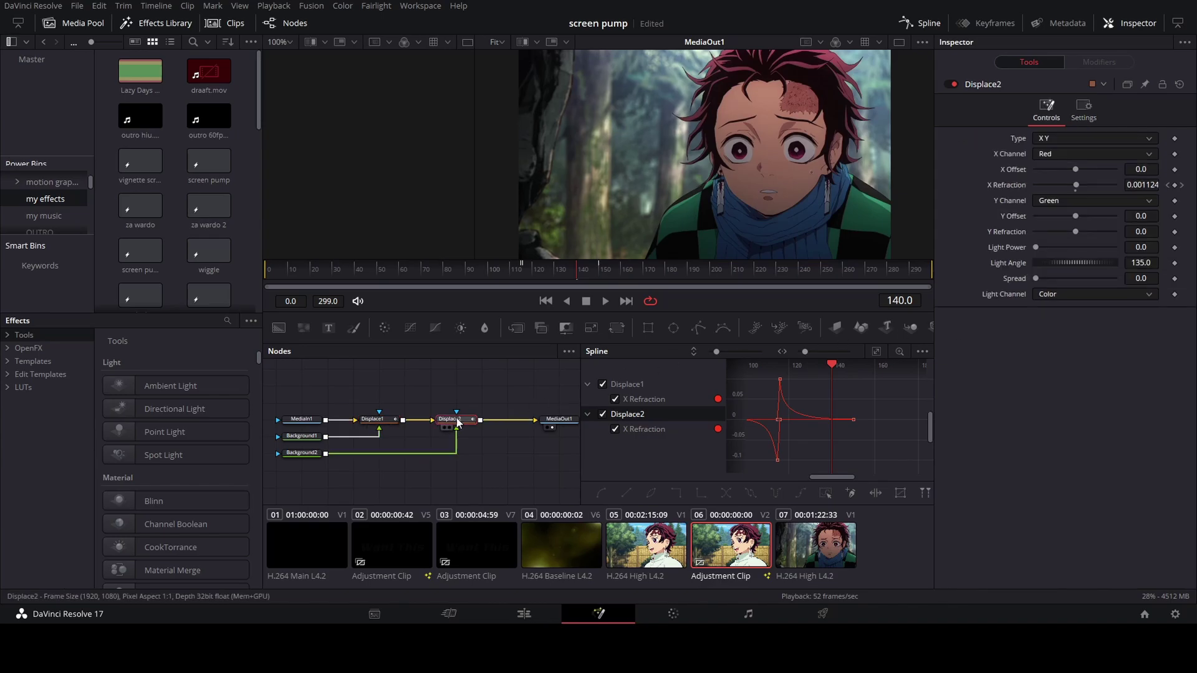
pyautogui.click(1083, 115)
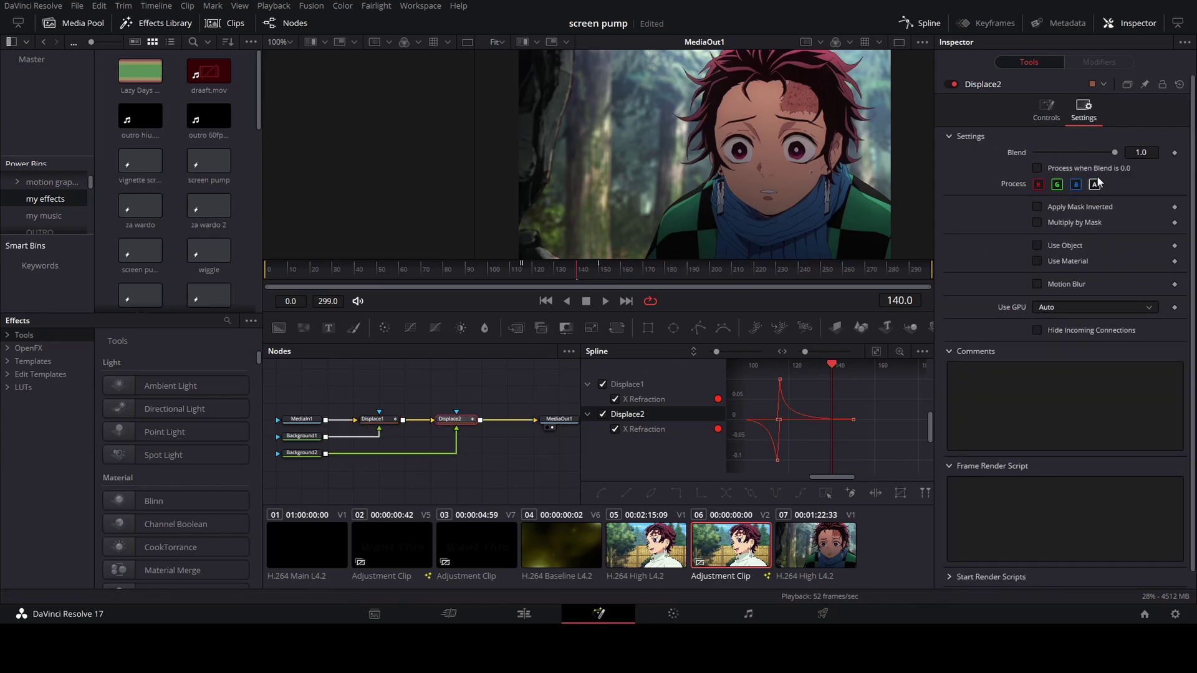
pyautogui.click(1037, 283)
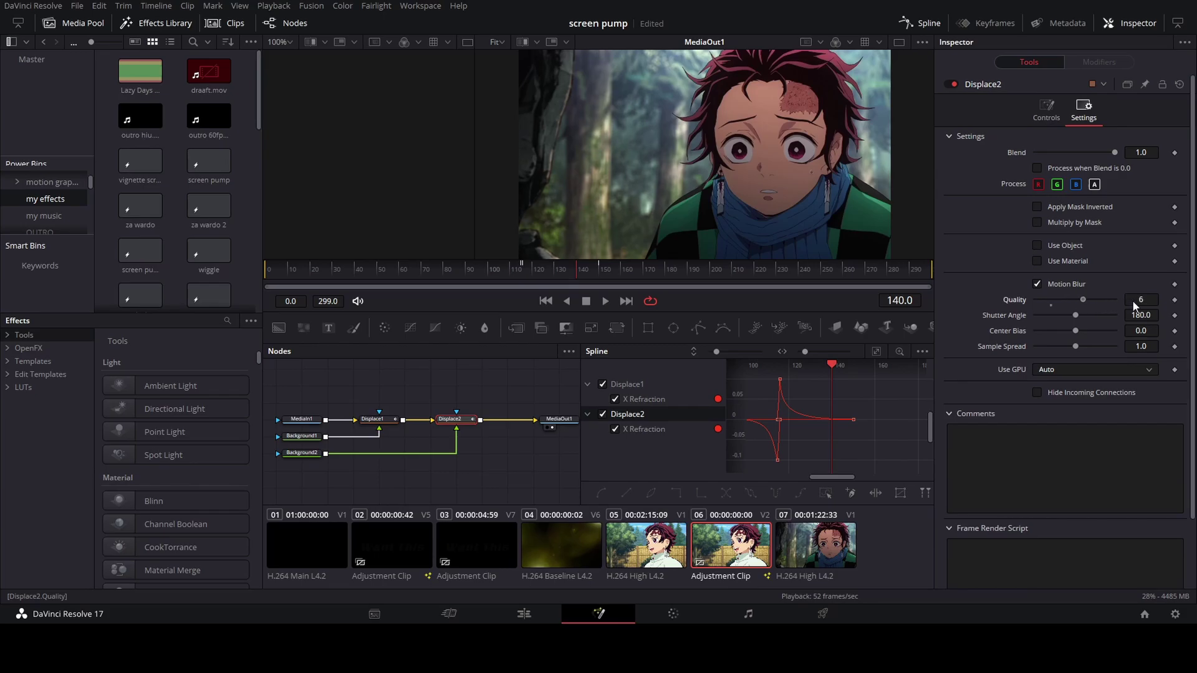
pyautogui.scroll(4, 1132, 301)
pyautogui.scroll(4, 1105, 312)
pyautogui.moveTo(513, 271); pyautogui.dragTo(580, 274)
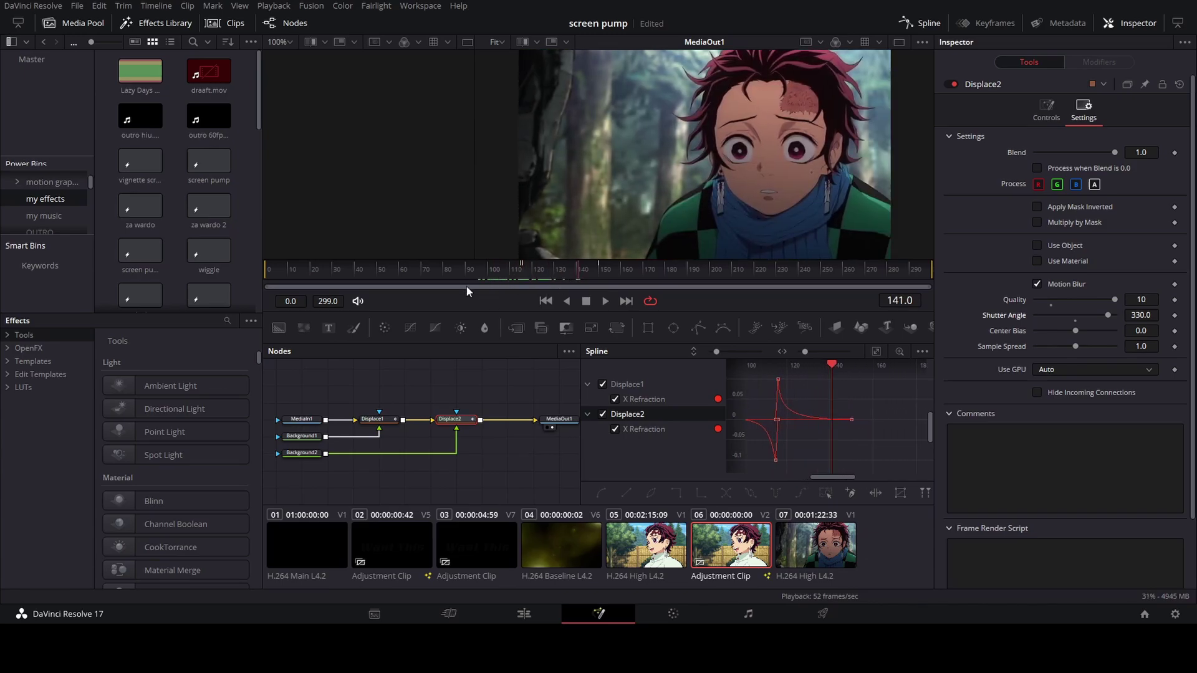
pyautogui.click(465, 277)
pyautogui.click(606, 302)
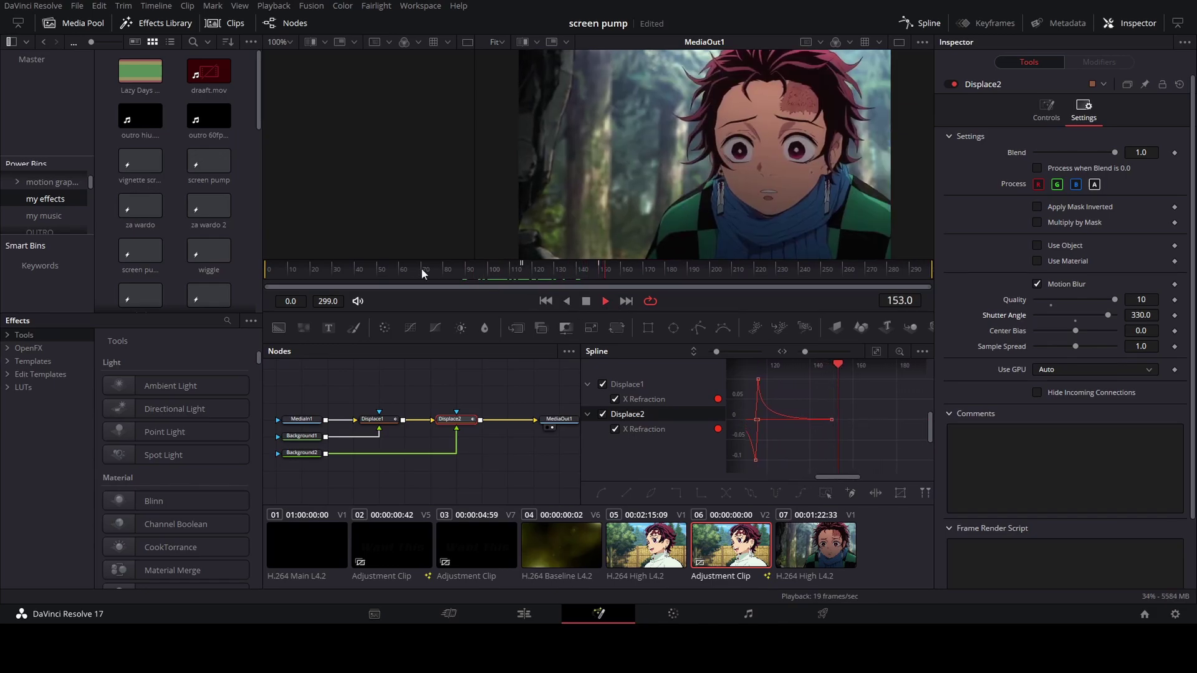
pyautogui.click(465, 272)
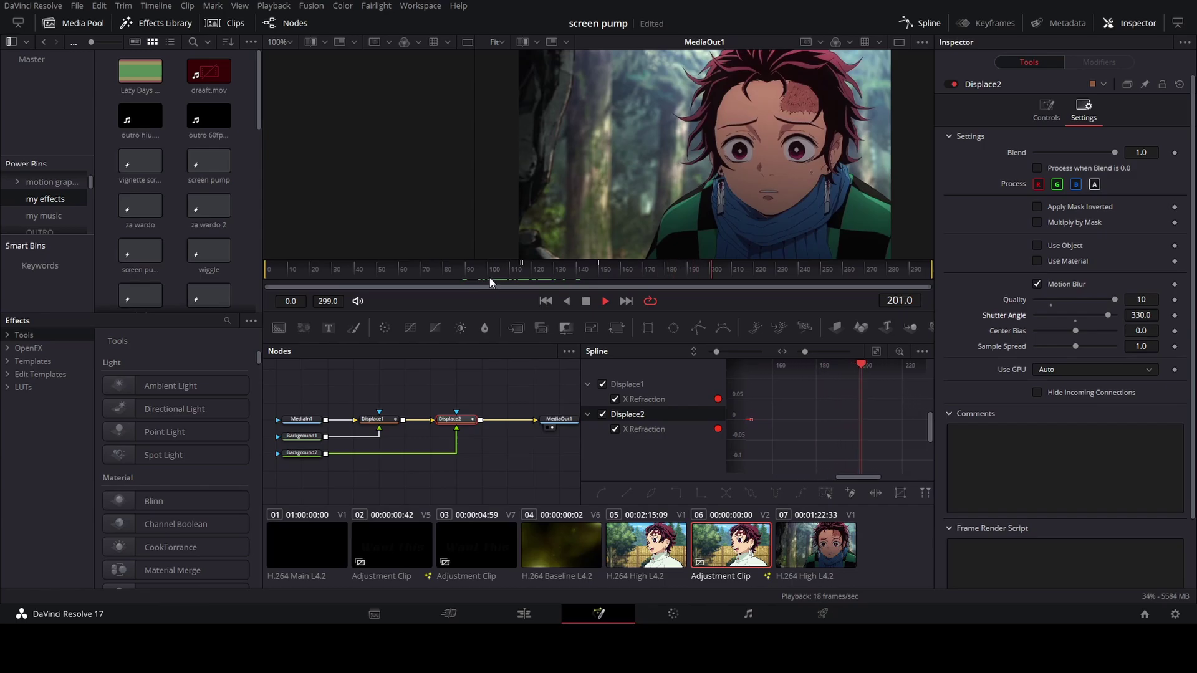
pyautogui.click(396, 268)
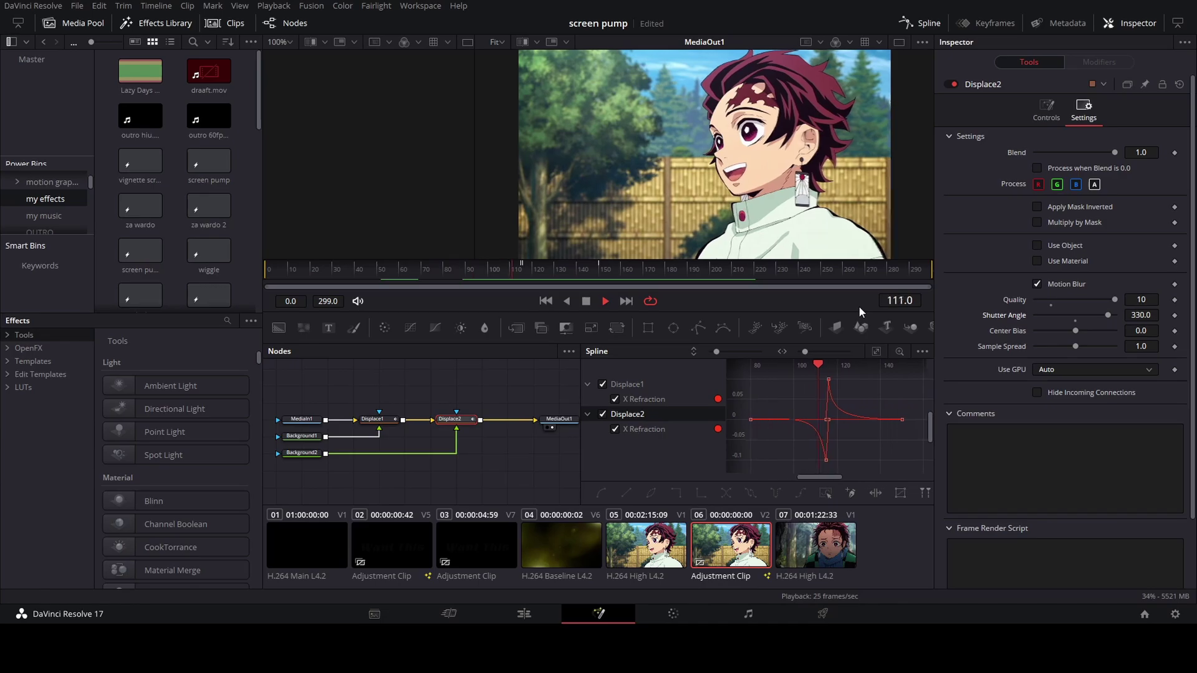
pyautogui.click(411, 270)
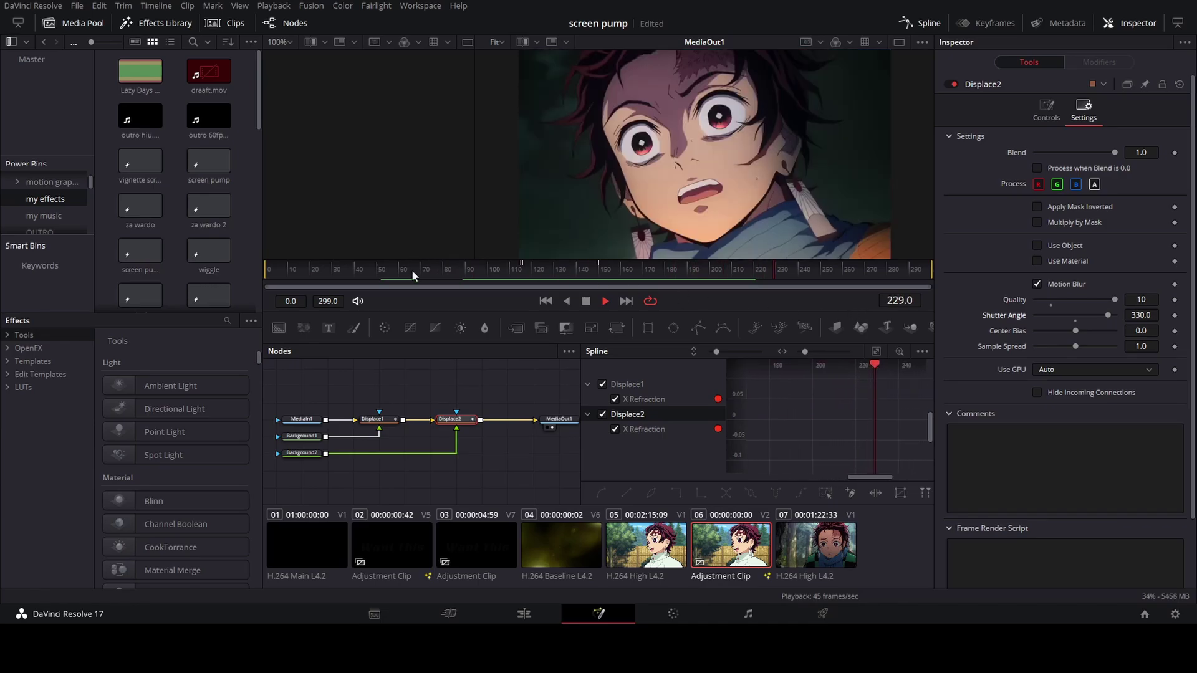